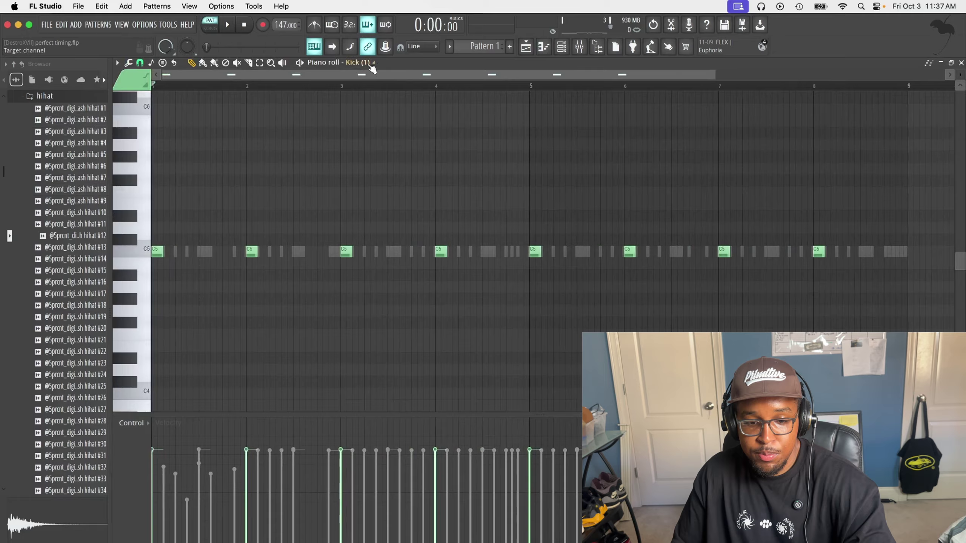
- Play back the kick pattern in the piano roll from bar 1
{"action": "left_click", "coordinate": [372, 65]}
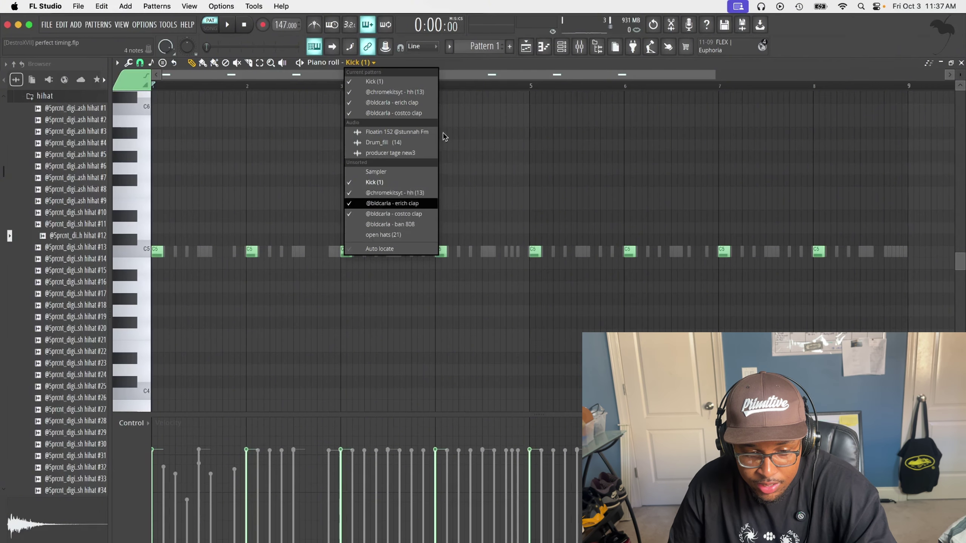
{"action": "left_click", "coordinate": [316, 76]}
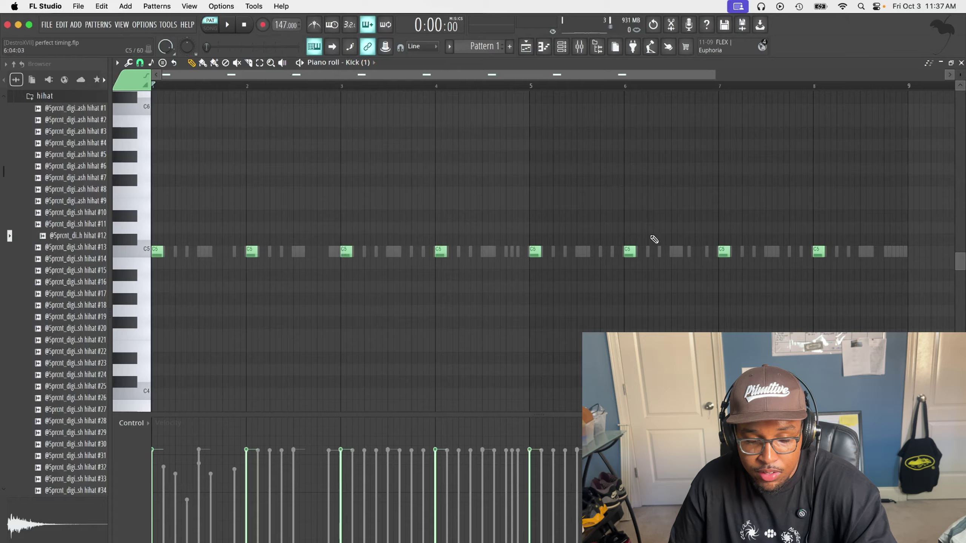
{"action": "key", "text": "space"}
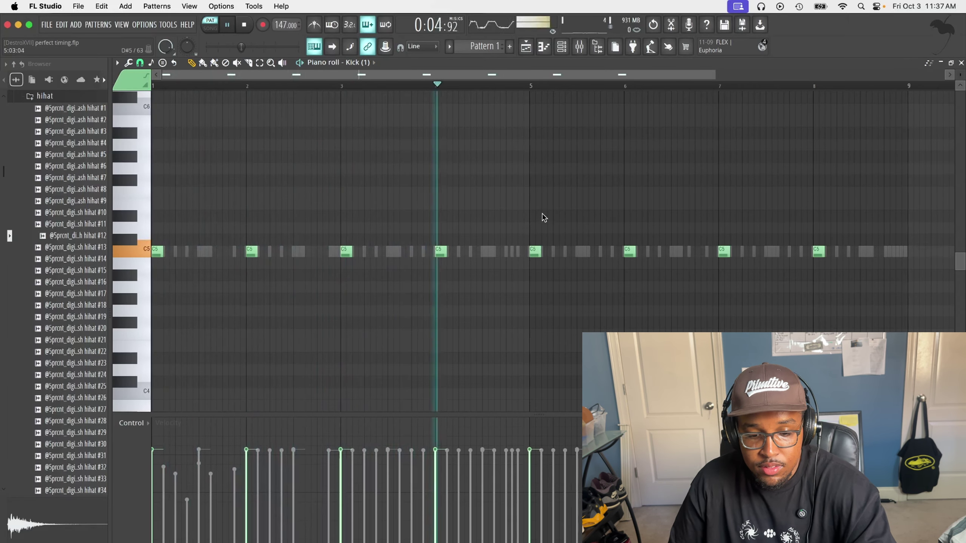
{"action": "key", "text": "space"}
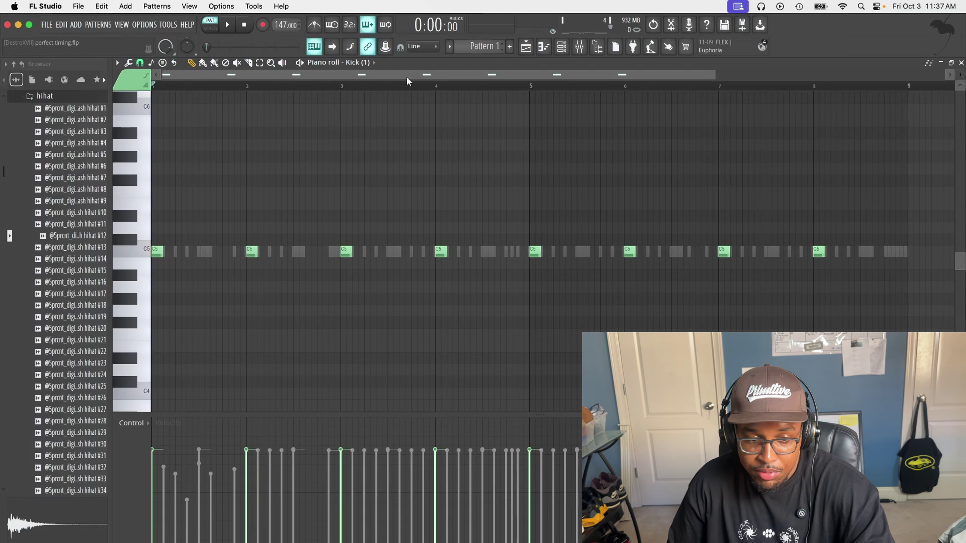
- Switch the piano roll to the hi-hat channel and play its pattern from the start
{"action": "double_click", "coordinate": [333, 252]}
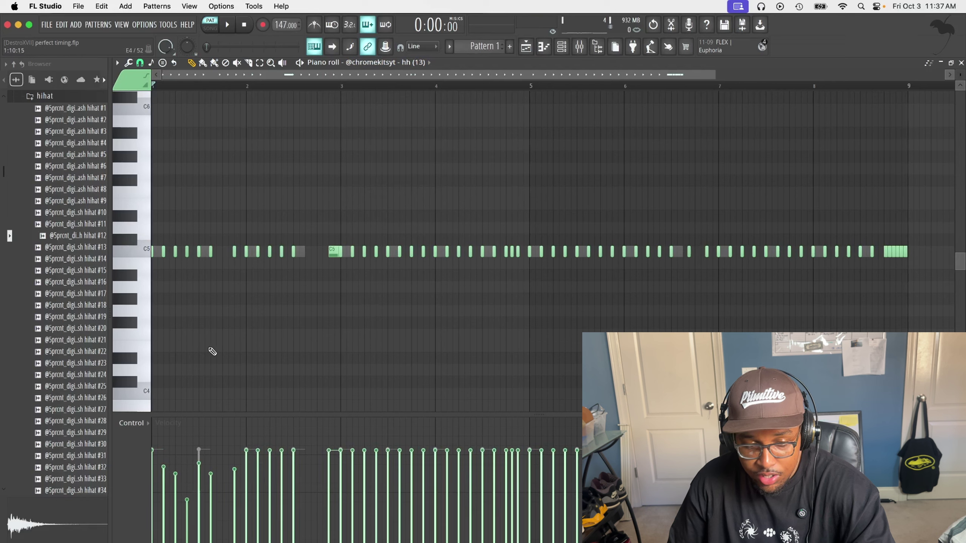
{"action": "key", "text": "space"}
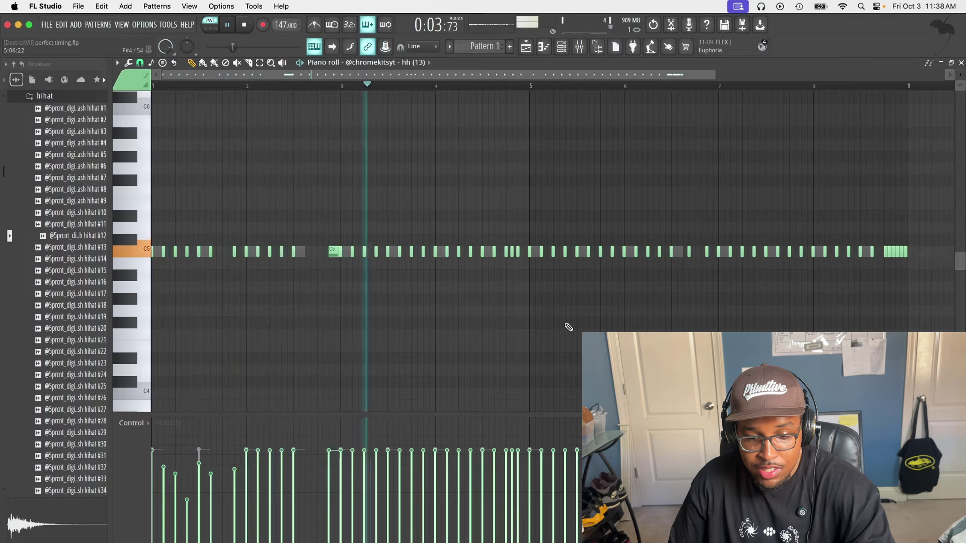
{"action": "key", "text": "space"}
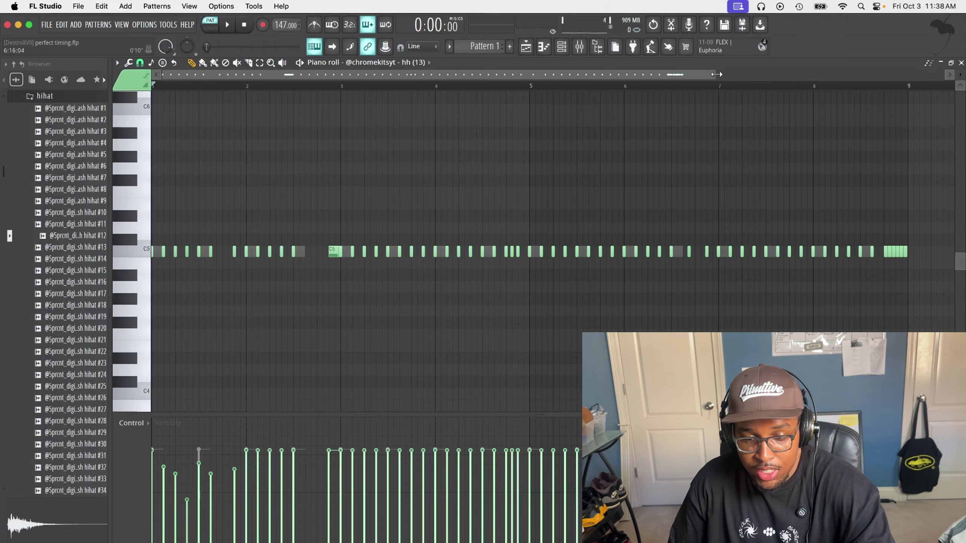
- Listen to the opening bars of the hi-hat pattern twice, checking the gaps between the notes
{"action": "left_click_drag", "start_coordinate": [717, 75], "coordinate": [476, 283]}
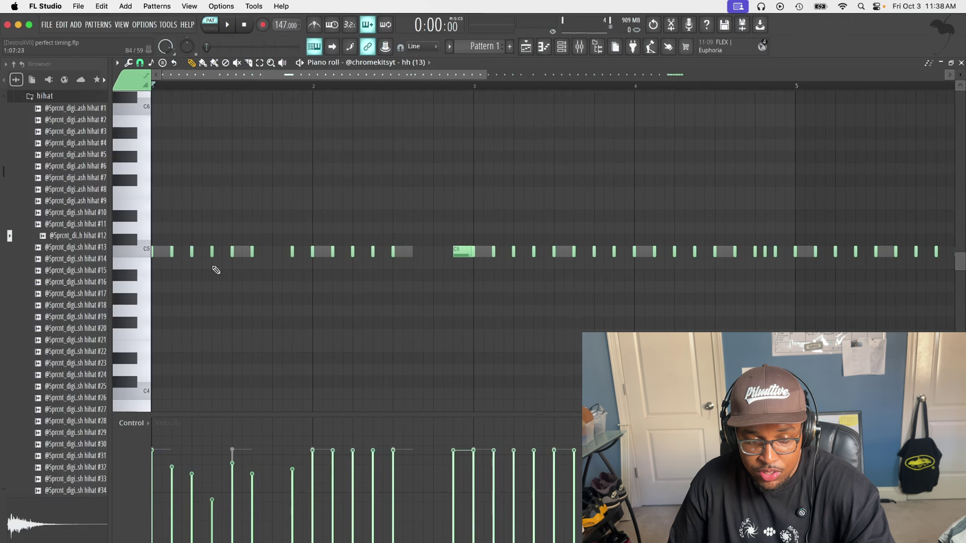
{"action": "key", "text": "space"}
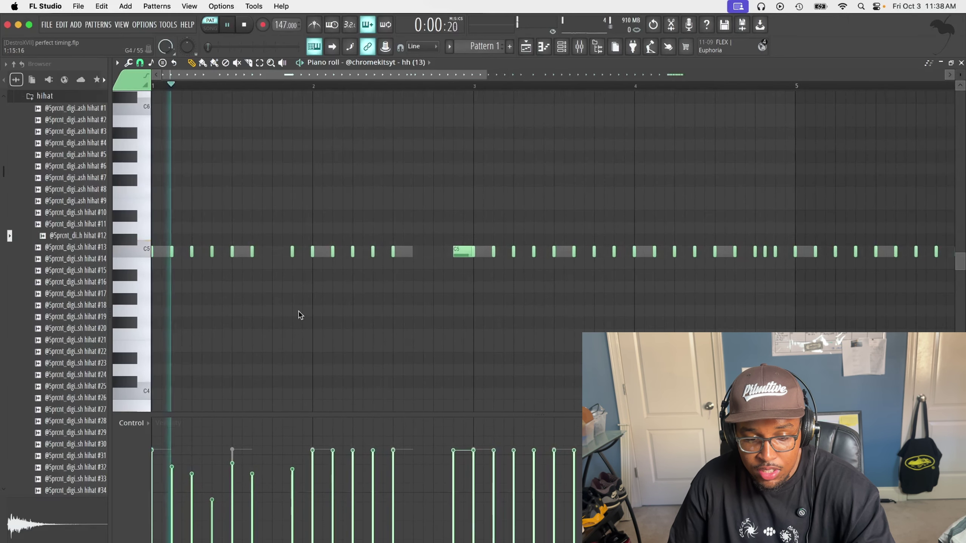
{"action": "key", "text": "space"}
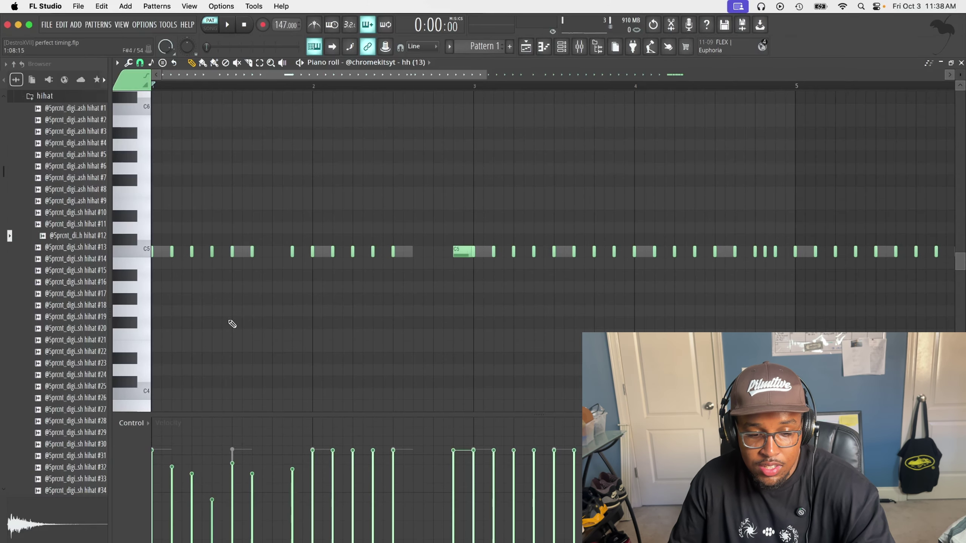
{"action": "key", "text": "space"}
{"action": "key", "text": "space"}
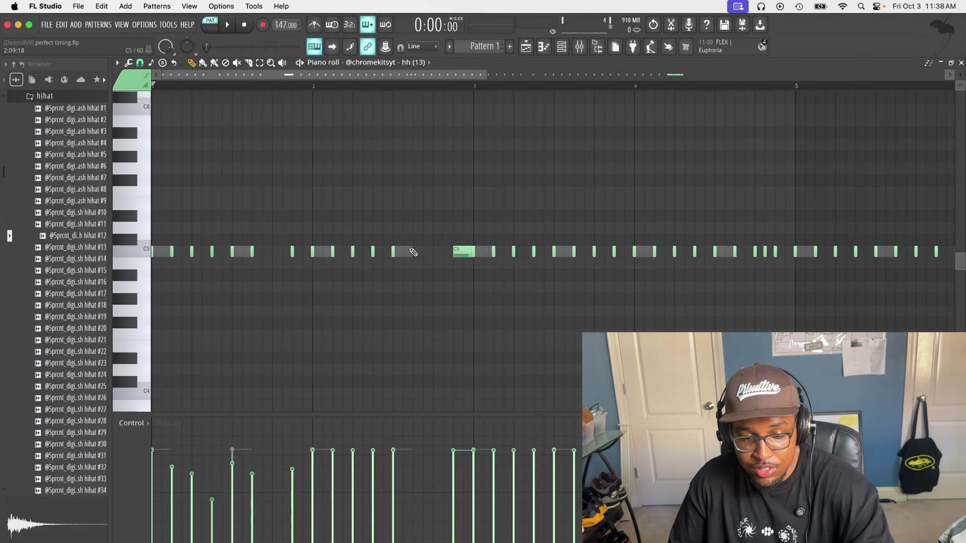
- Set the playback position to bar 6 and play the hi-hats from there
{"action": "scroll", "coordinate": [541, 92], "scroll_direction": "right", "scroll_amount": 5}
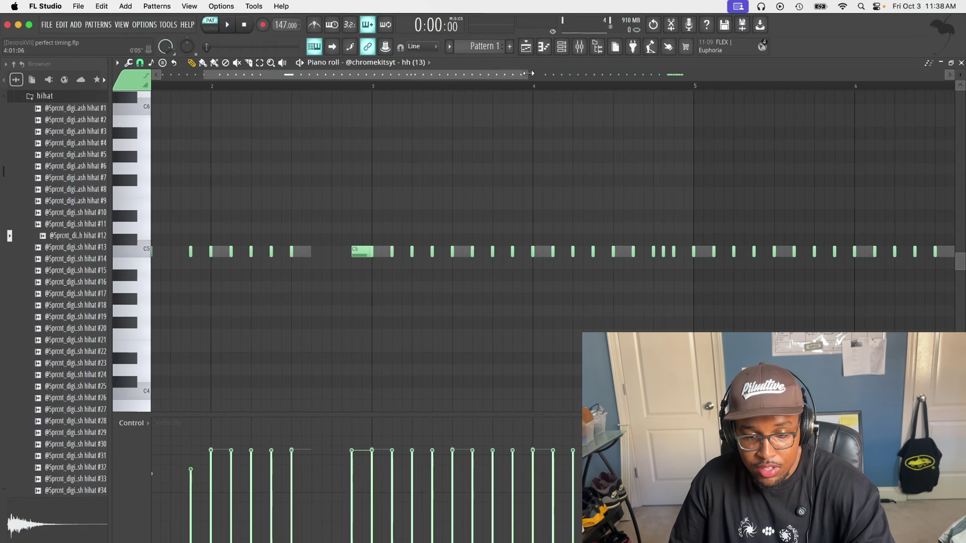
{"action": "left_click_drag", "start_coordinate": [528, 74], "coordinate": [329, 199]}
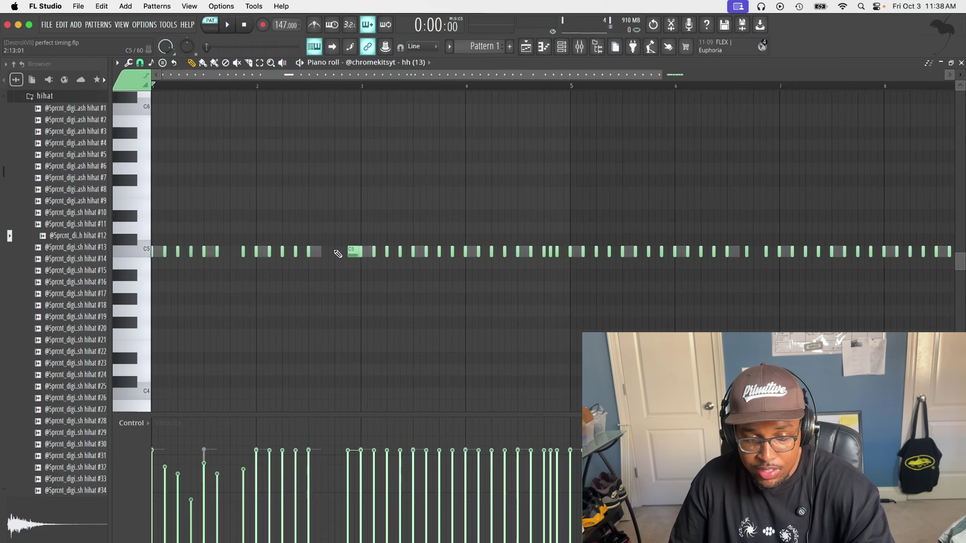
{"action": "scroll", "coordinate": [350, 83], "scroll_direction": "right", "scroll_amount": 4}
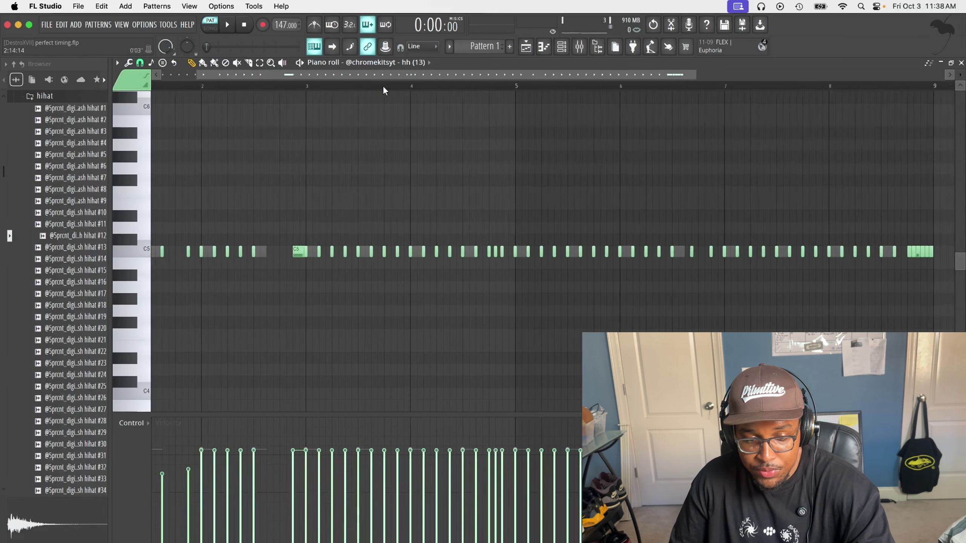
{"action": "left_click", "coordinate": [539, 86]}
{"action": "key", "text": "space"}
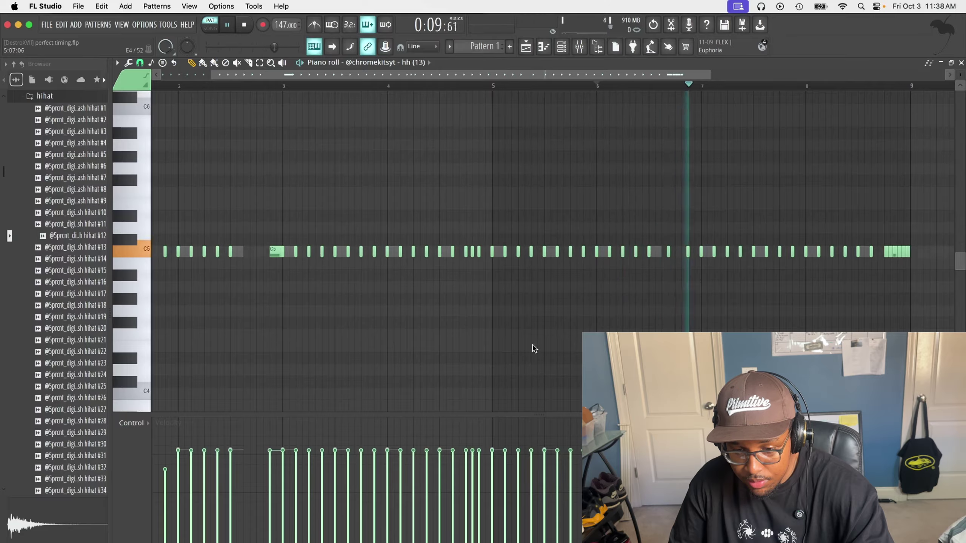
{"action": "key", "text": "space"}
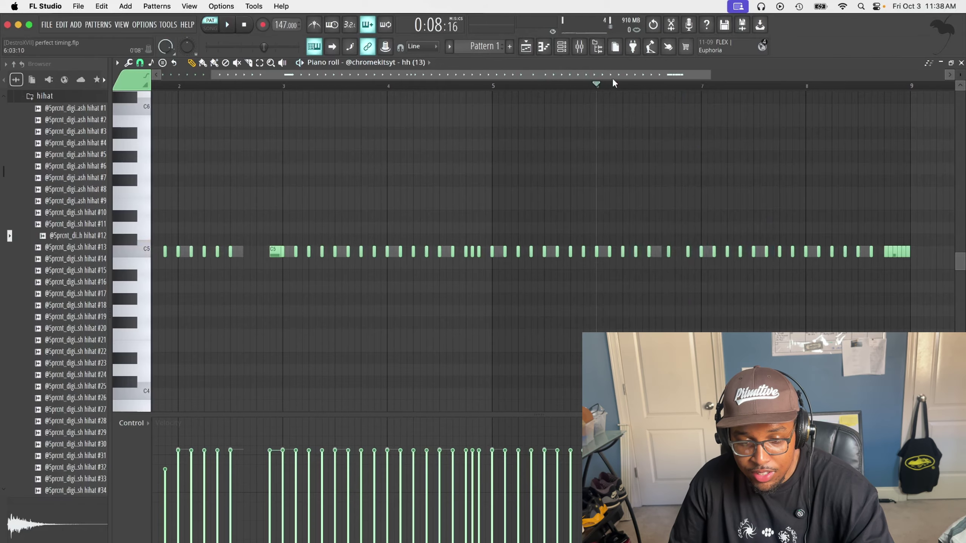
- Try the first hi-hat hit after the clap in bar 6 one grid step earlier and play it back
{"action": "scroll", "coordinate": [685, 95], "scroll_direction": "right", "scroll_amount": 5}
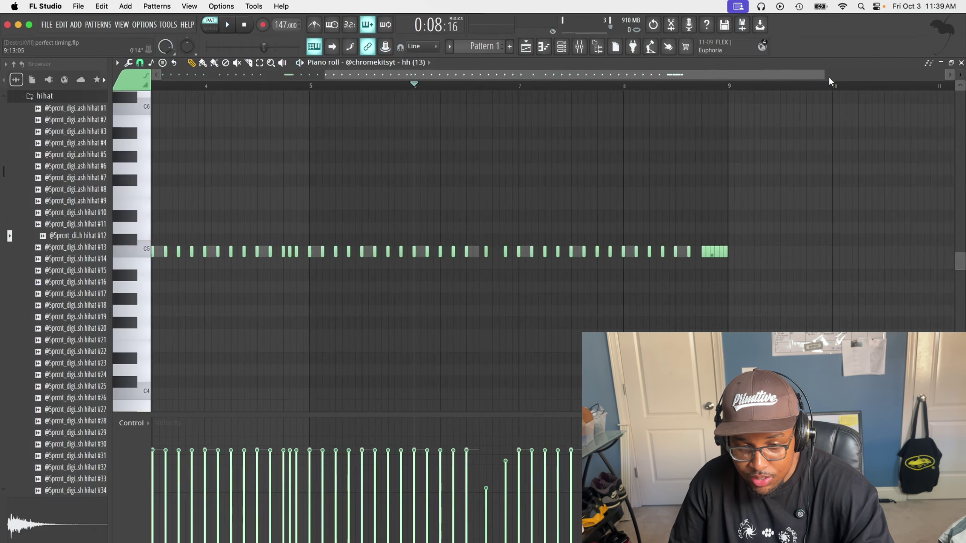
{"action": "left_click_drag", "start_coordinate": [824, 75], "coordinate": [579, 77]}
{"action": "scroll", "coordinate": [580, 77], "scroll_direction": "right", "scroll_amount": 3}
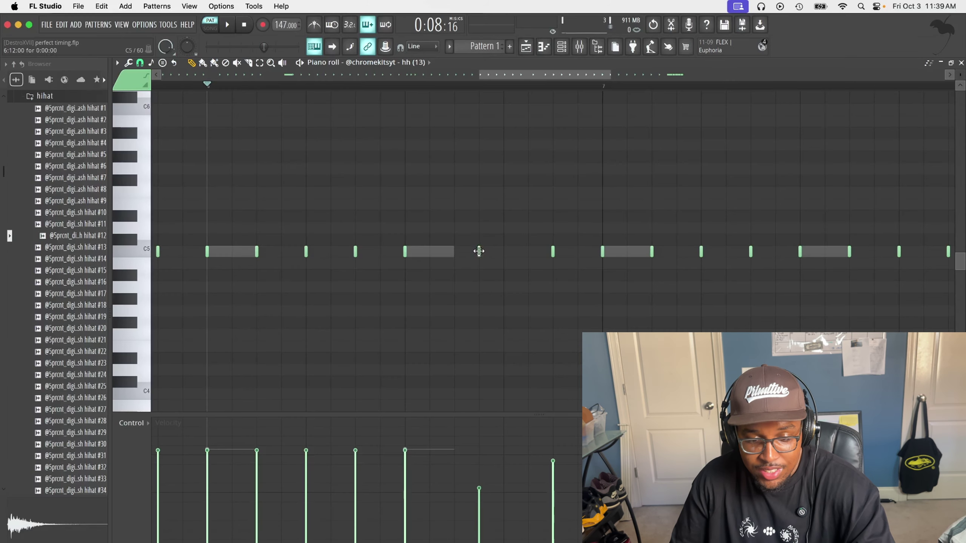
{"action": "left_click_drag", "start_coordinate": [479, 252], "coordinate": [454, 252]}
{"action": "key", "text": "space"}
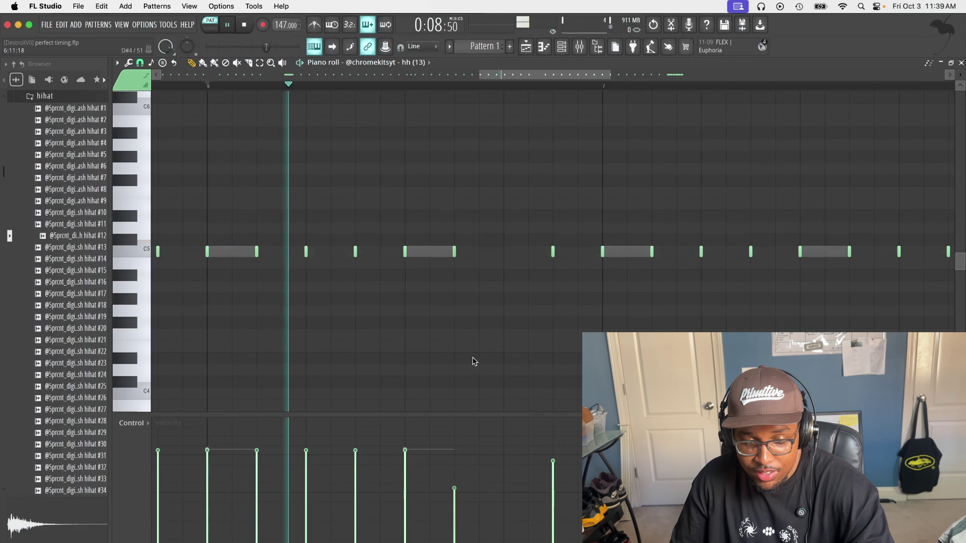
{"action": "key", "text": "space"}
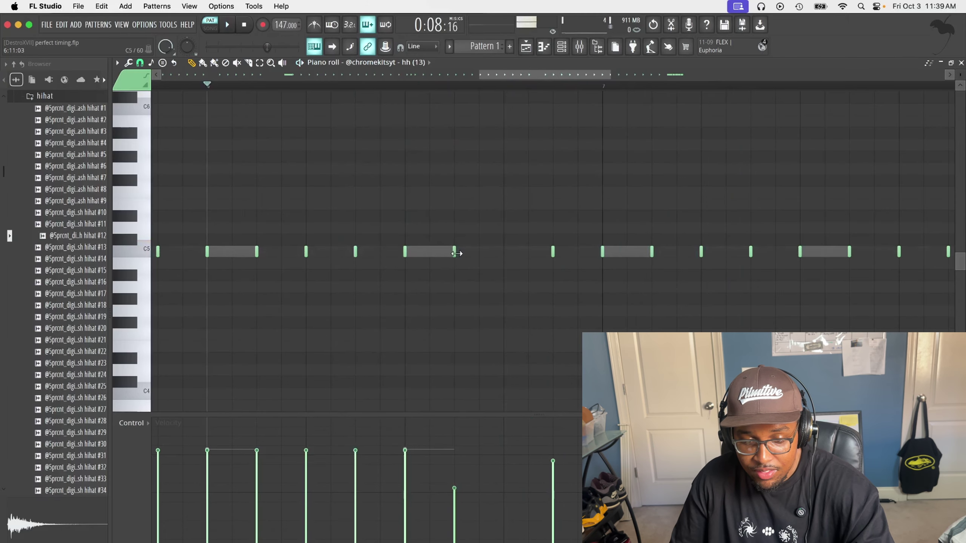
- Move the shifted bar 6 hi-hat hit one grid step later again and play back the bar
{"action": "left_click_drag", "start_coordinate": [455, 253], "coordinate": [467, 254]}
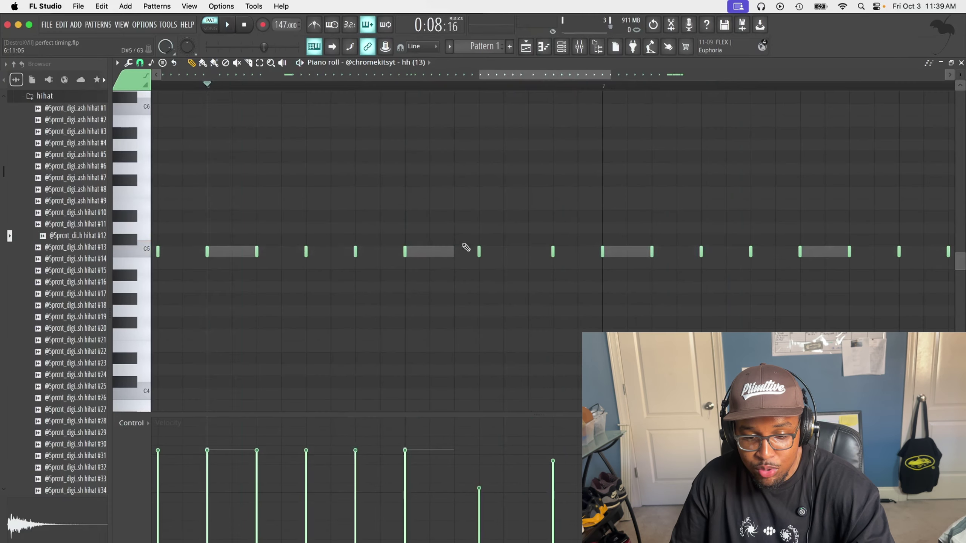
{"action": "key", "text": "space"}
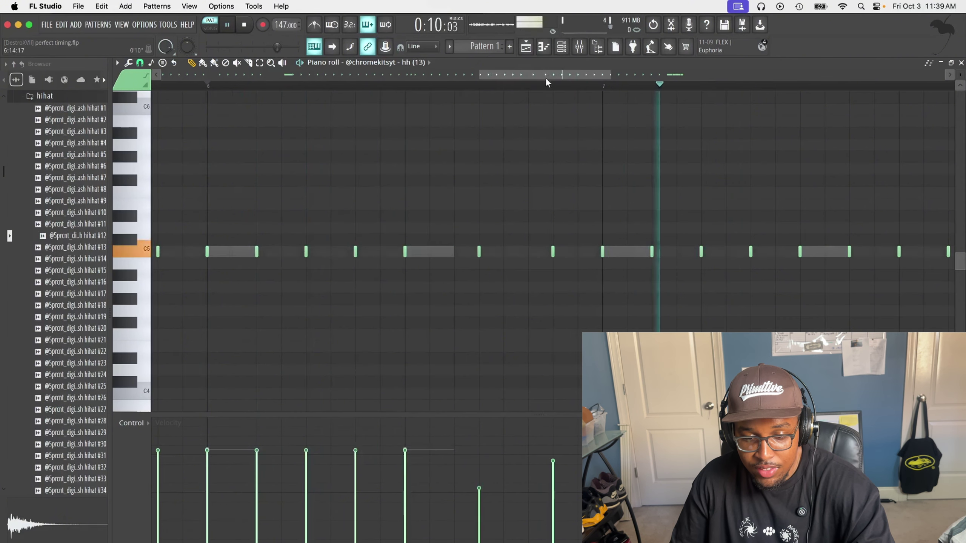
{"action": "key", "text": "space"}
- Set the piano roll snap to 1/6 beat and play the hi-hat roll at the end of bar 8
{"action": "left_click_drag", "start_coordinate": [586, 78], "coordinate": [706, 78]}
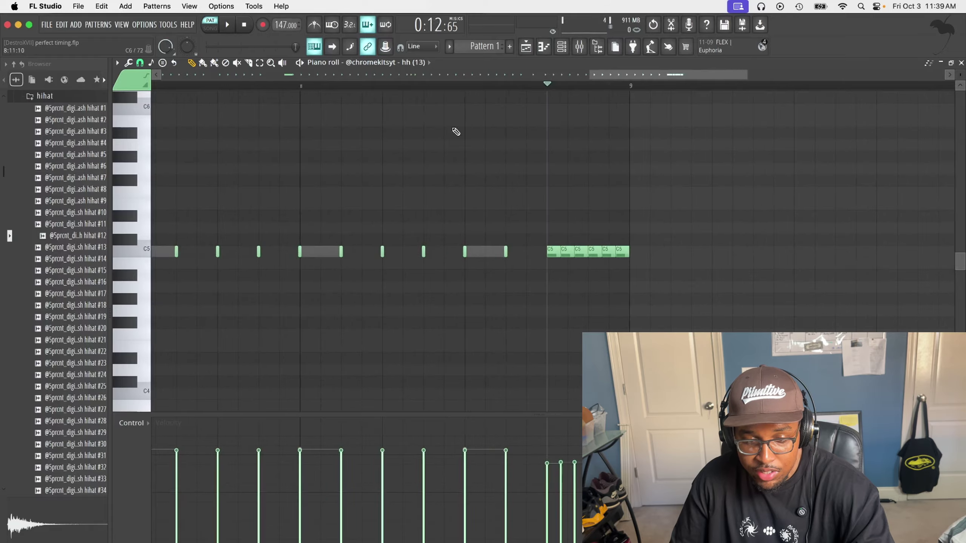
{"action": "left_click", "coordinate": [140, 62]}
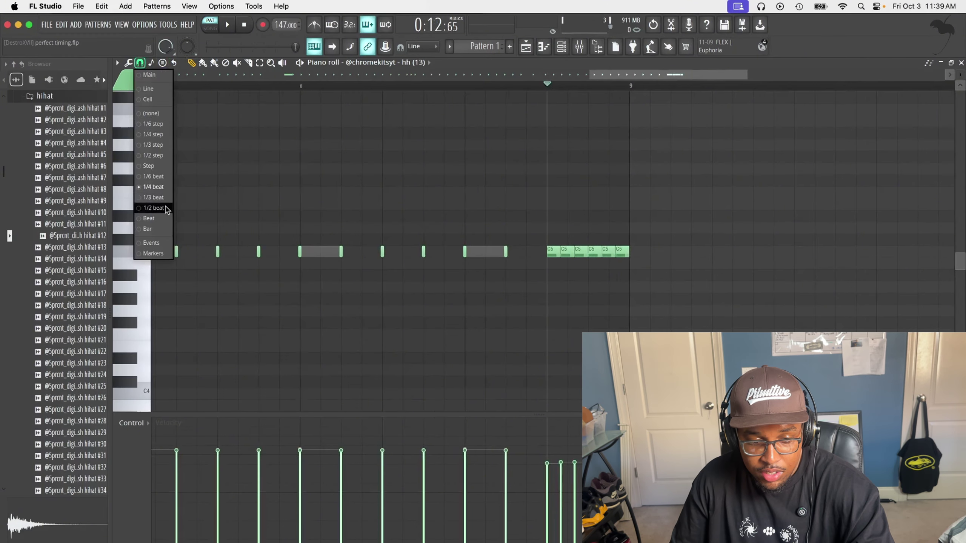
{"action": "left_click", "coordinate": [158, 177]}
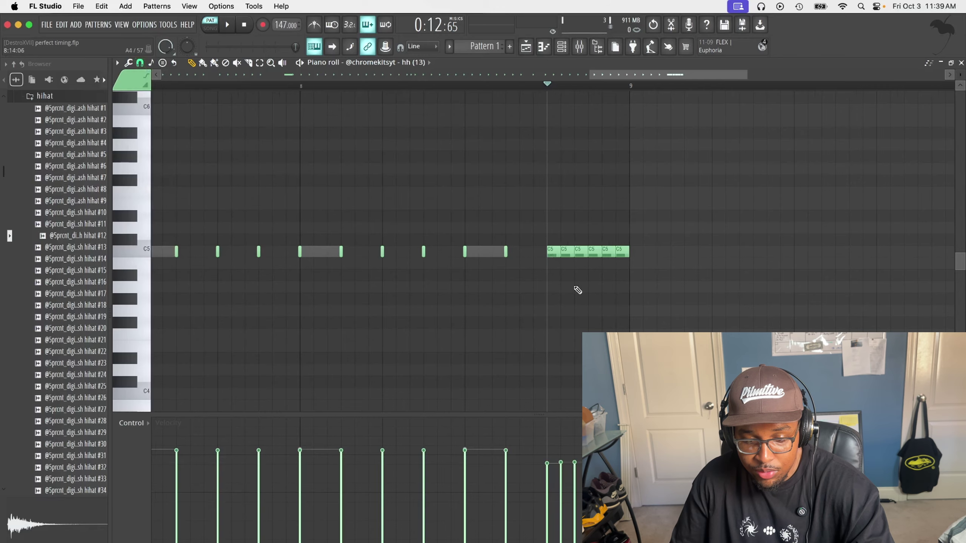
{"action": "key", "text": "space"}
{"action": "key", "text": "space"}
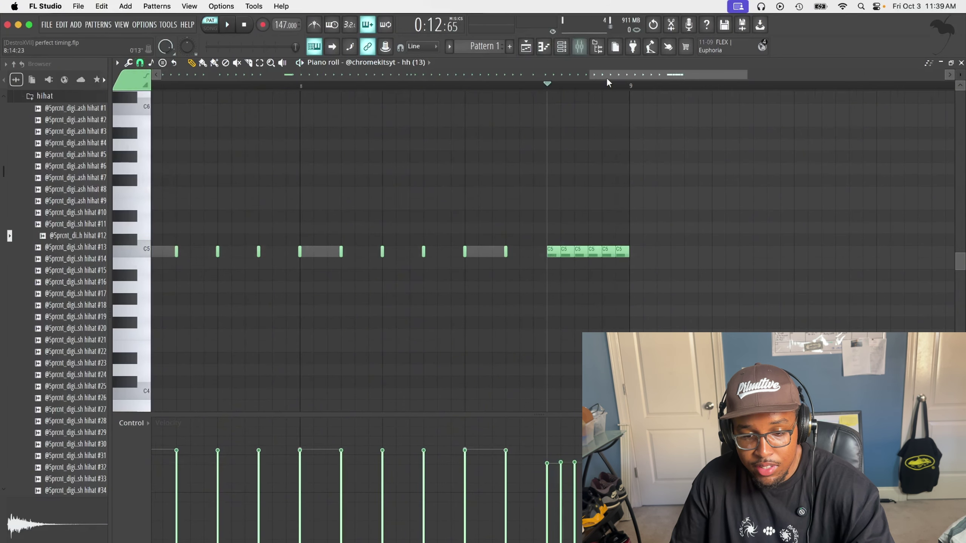
- Set the piano roll snap back to 1/4 beat
{"action": "left_click_drag", "start_coordinate": [589, 75], "coordinate": [161, 74]}
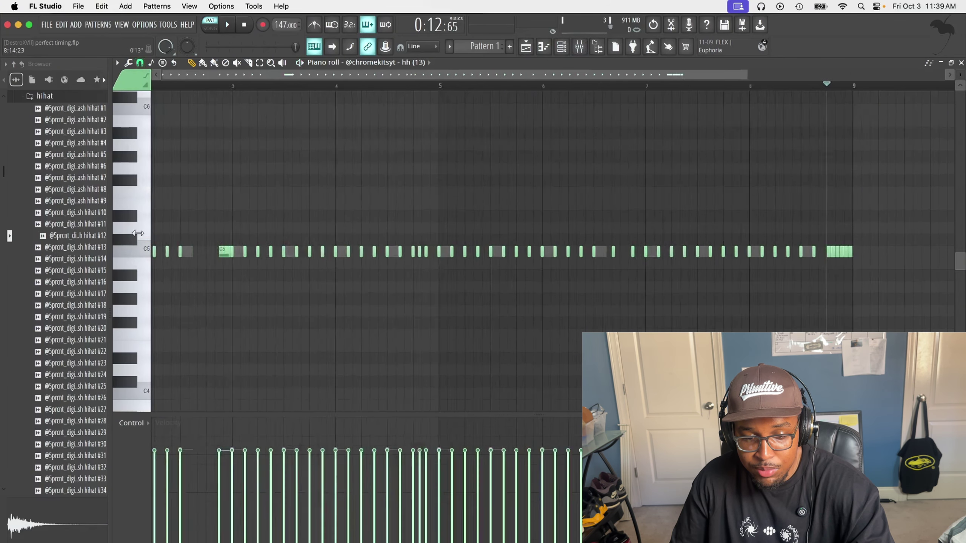
{"action": "left_click", "coordinate": [140, 63]}
{"action": "left_click", "coordinate": [155, 187]}
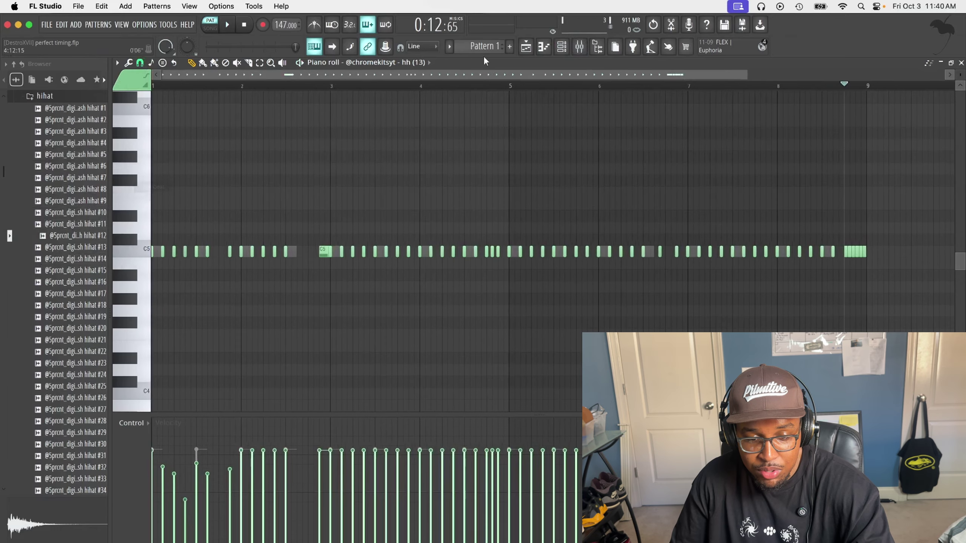
- Show the erich clap notes in the piano roll and check the clap channels in the channel rack
{"action": "left_click", "coordinate": [430, 63]}
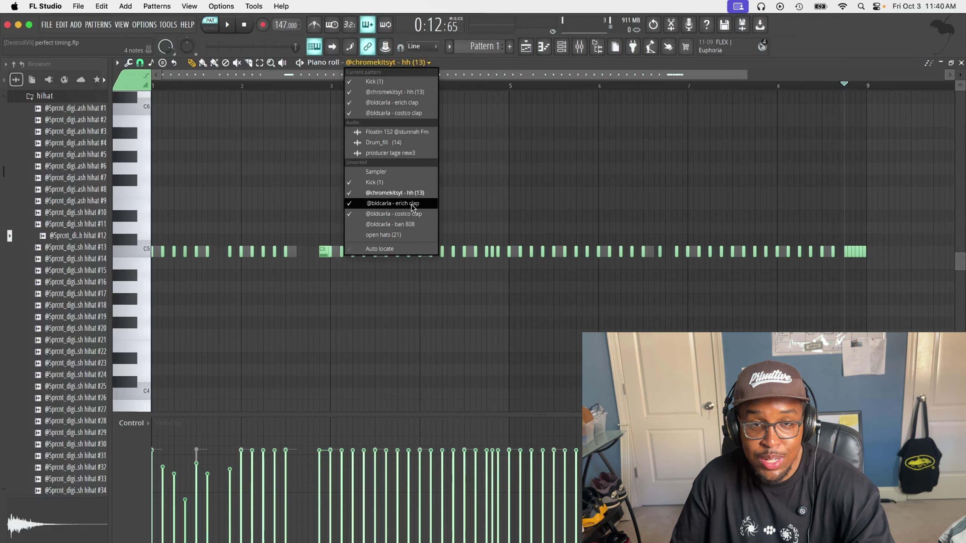
{"action": "left_click", "coordinate": [413, 208]}
{"action": "left_click", "coordinate": [562, 46]}
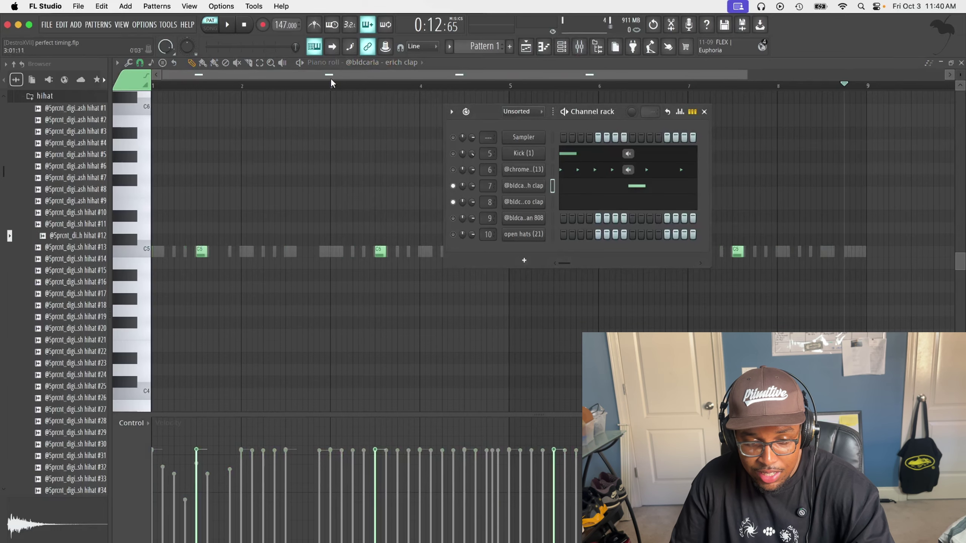
{"action": "key", "text": "F6"}
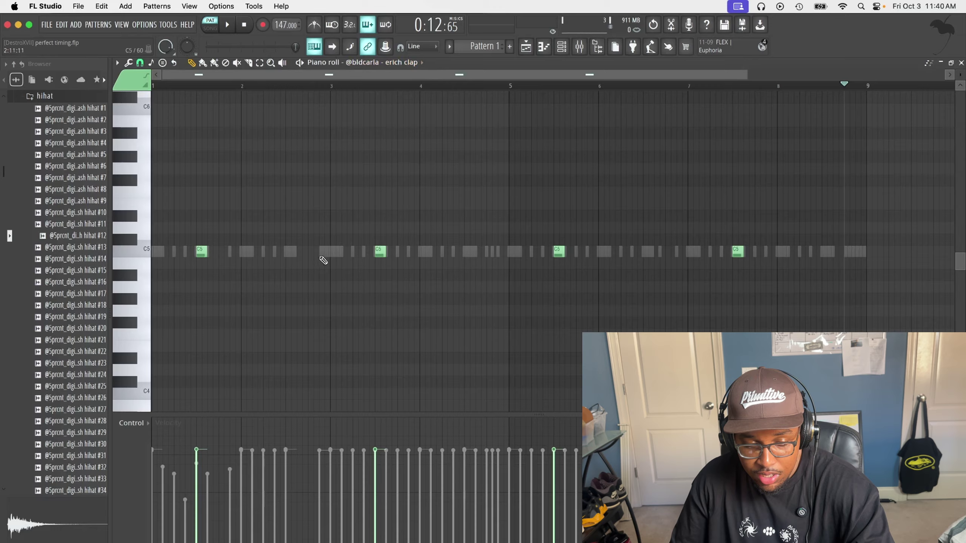
- Compare the costco clap notes with the erich clap notes, ending on the erich clap channel
{"action": "left_click", "coordinate": [405, 63]}
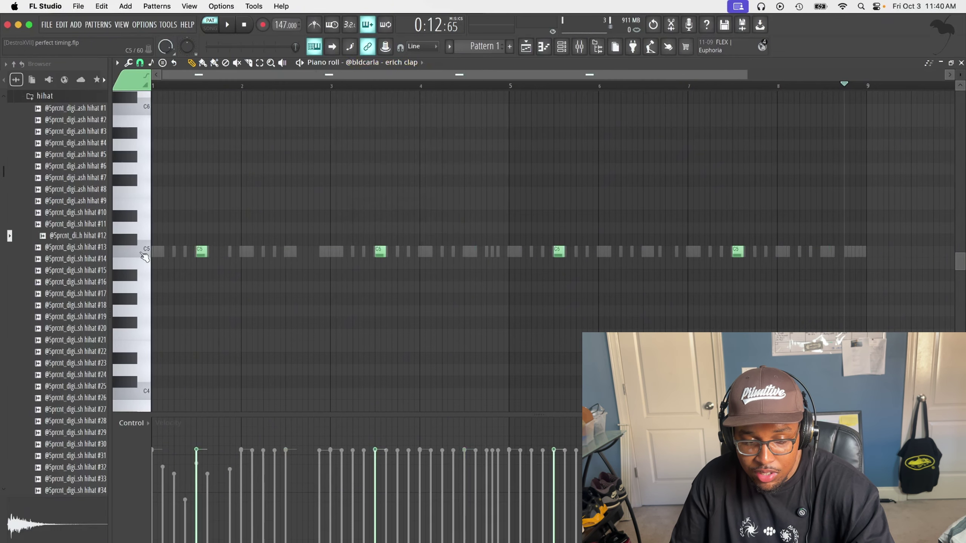
{"action": "left_click", "coordinate": [404, 63]}
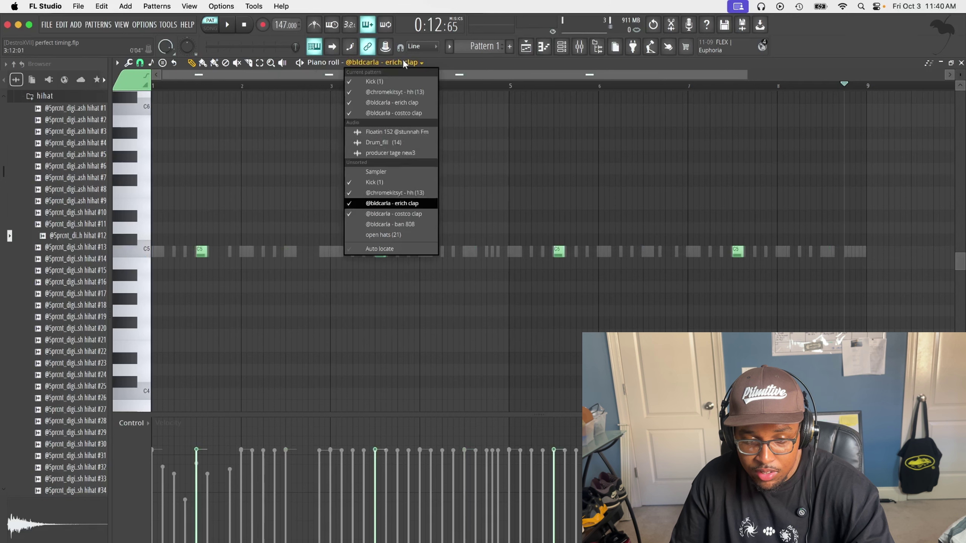
{"action": "left_click", "coordinate": [392, 214]}
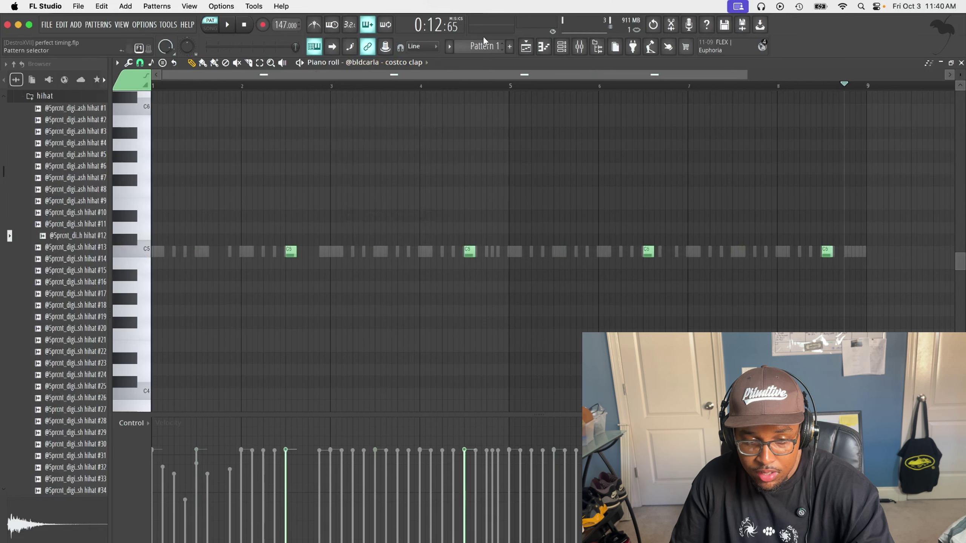
{"action": "left_click", "coordinate": [405, 62]}
{"action": "left_click", "coordinate": [392, 203]}
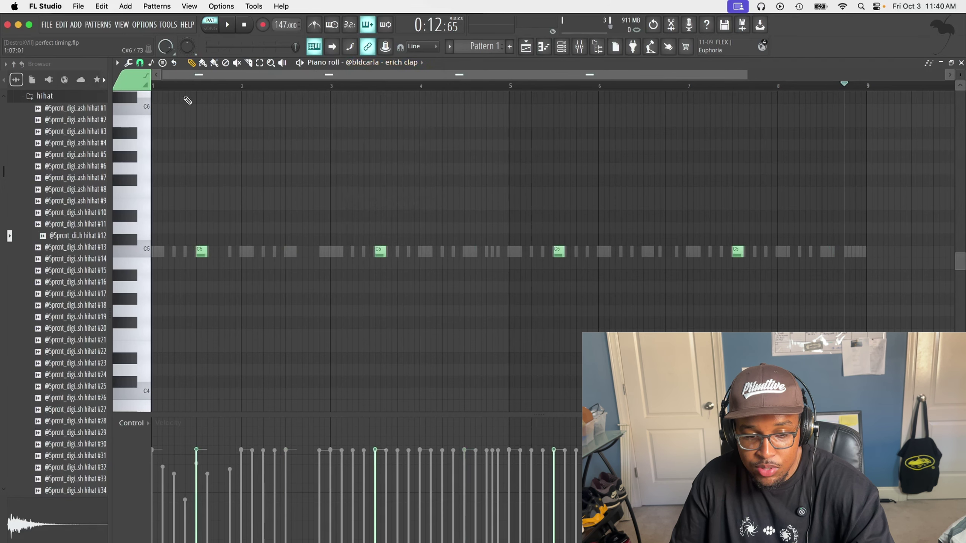
- Play the erich clap notes and show the costco clap notes in the piano roll for comparison
{"action": "key", "text": "space"}
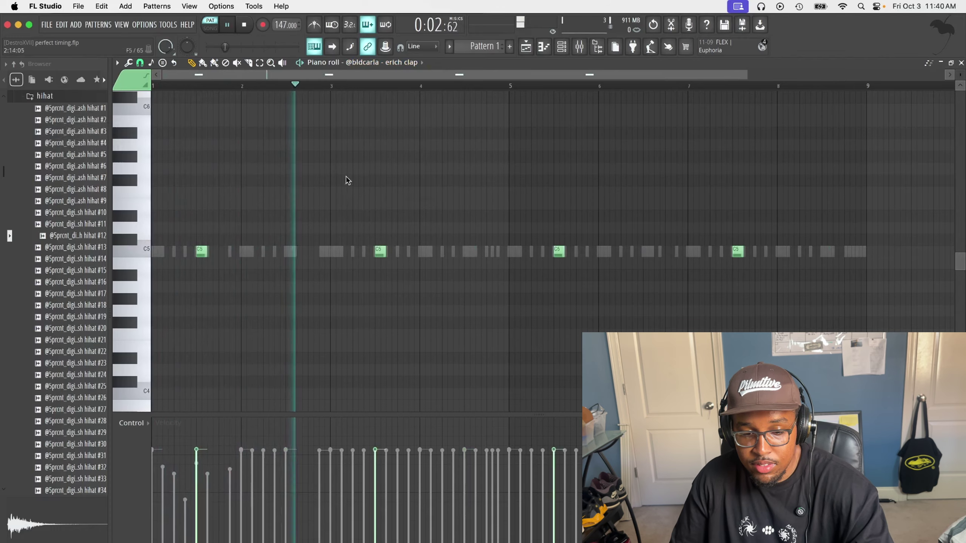
{"action": "key", "text": "space"}
{"action": "left_click", "coordinate": [419, 65]}
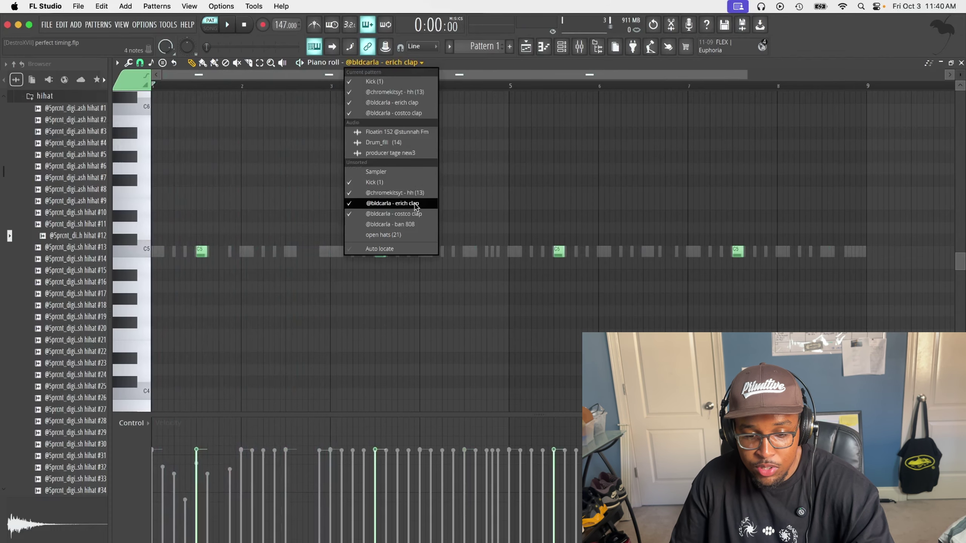
{"action": "left_click", "coordinate": [417, 206]}
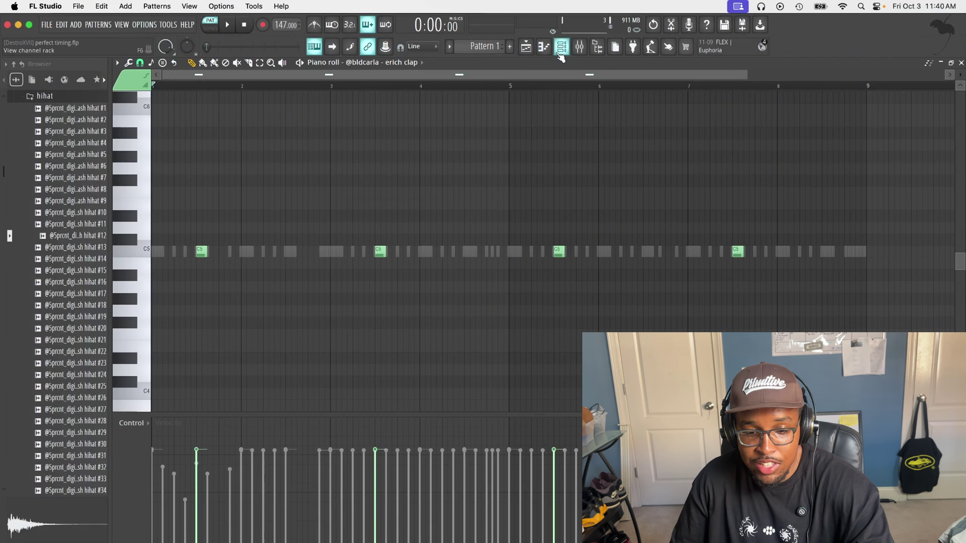
{"action": "left_click", "coordinate": [414, 66]}
{"action": "left_click", "coordinate": [394, 214]}
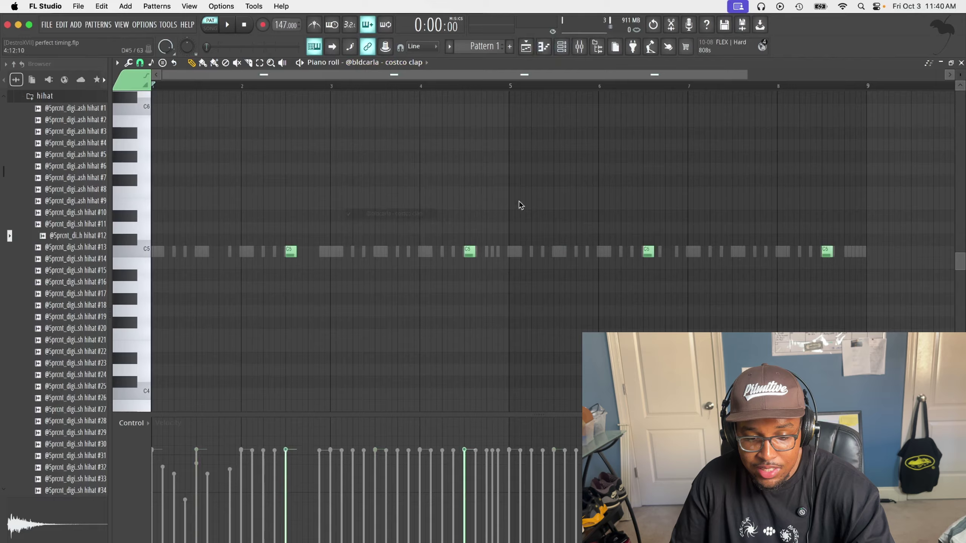
- Open the ban 808 notes of Pattern 2 from the playlist, check the channel rack, and play the pattern
{"action": "left_click", "coordinate": [526, 49]}
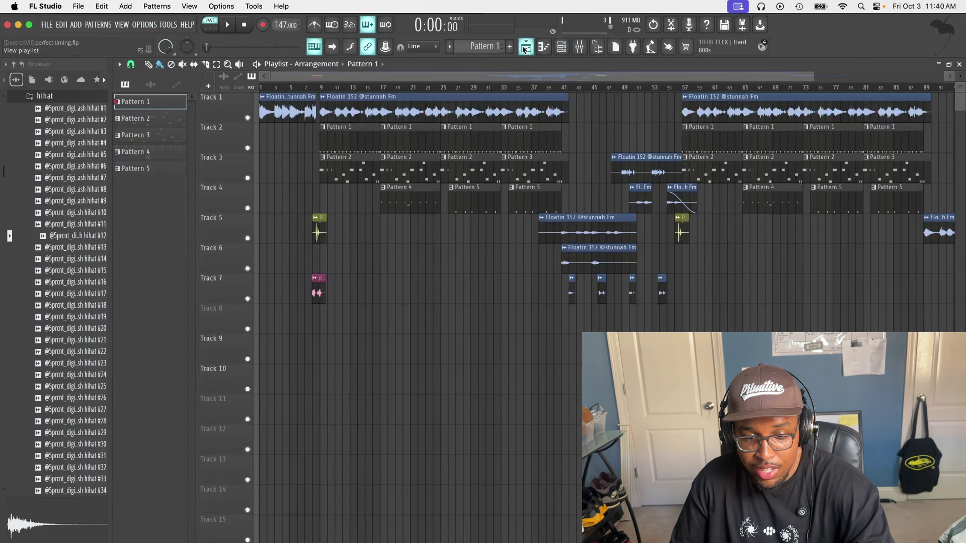
{"action": "double_click", "coordinate": [339, 177]}
{"action": "scroll", "coordinate": [327, 110], "scroll_direction": "left", "scroll_amount": 4}
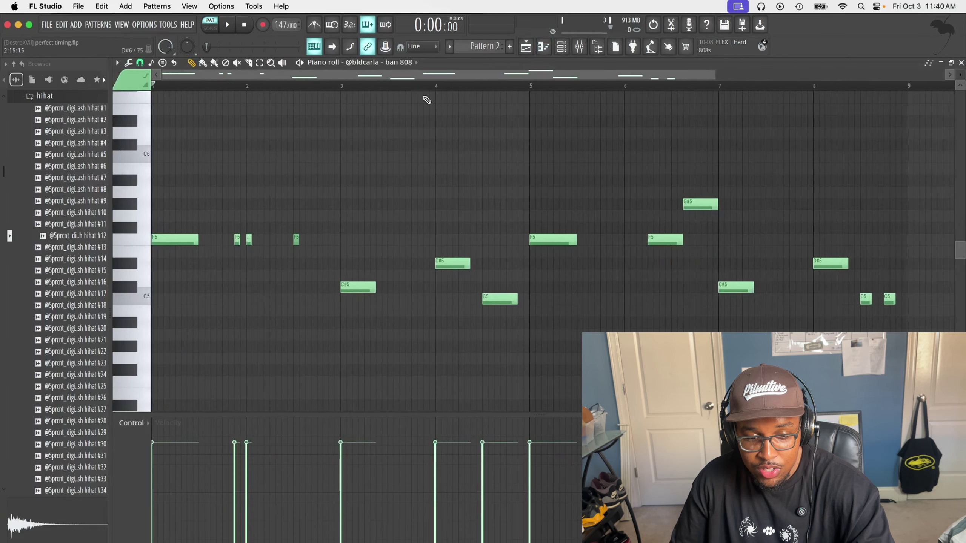
{"action": "left_click", "coordinate": [562, 47]}
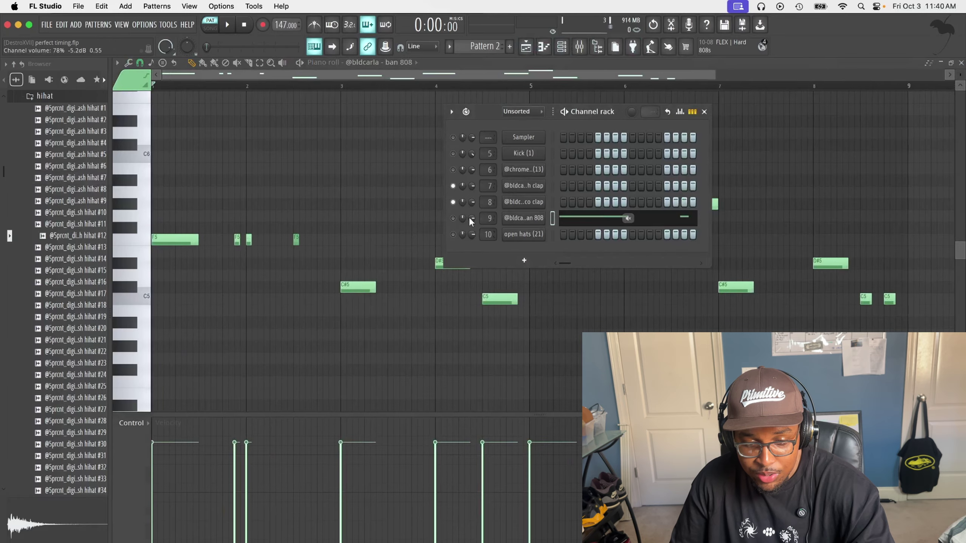
{"action": "key", "text": "F6"}
{"action": "scroll", "coordinate": [730, 159], "scroll_direction": "down", "scroll_amount": 2}
{"action": "key", "text": "space"}
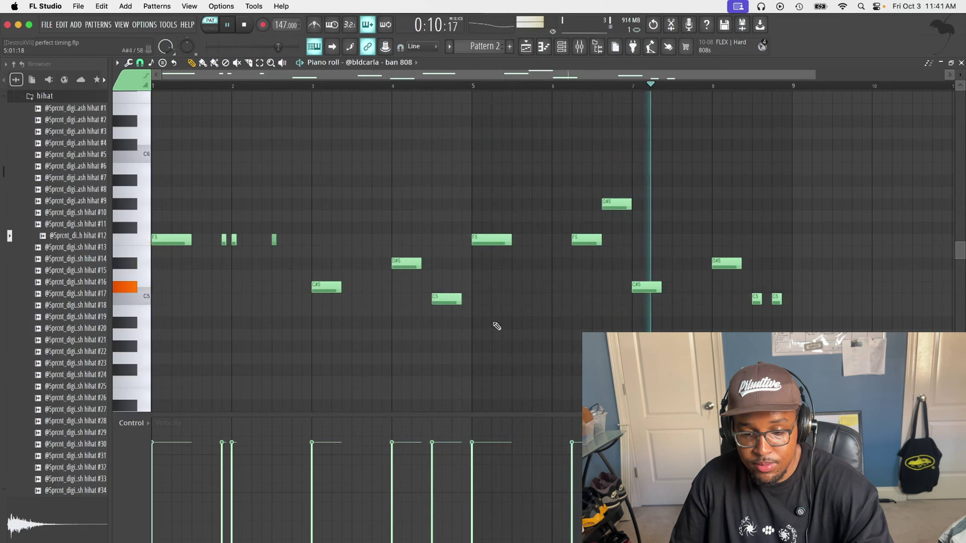
{"action": "key", "text": "space"}
- Return to the ban 808 notes of Pattern 2 through the playlist and play the opening bars
{"action": "left_click", "coordinate": [526, 47]}
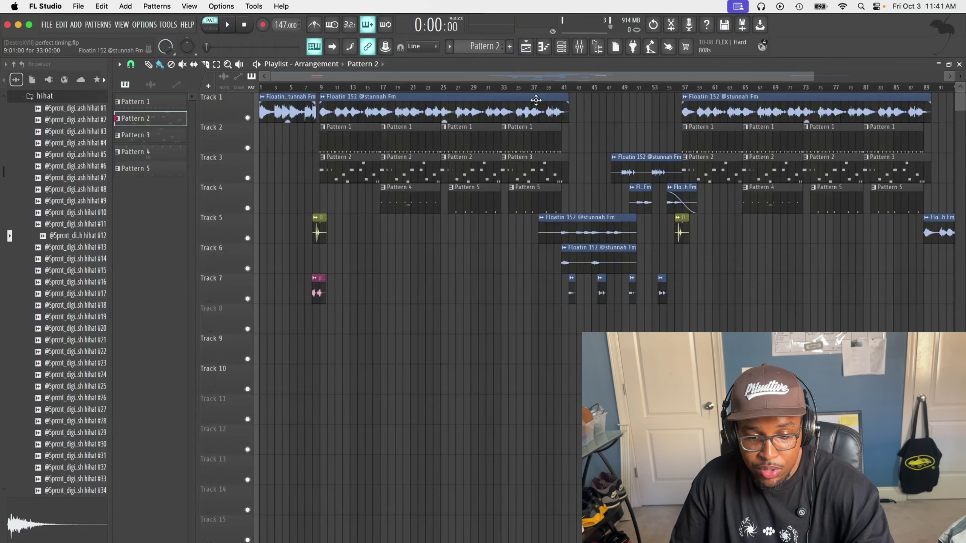
{"action": "double_click", "coordinate": [524, 180]}
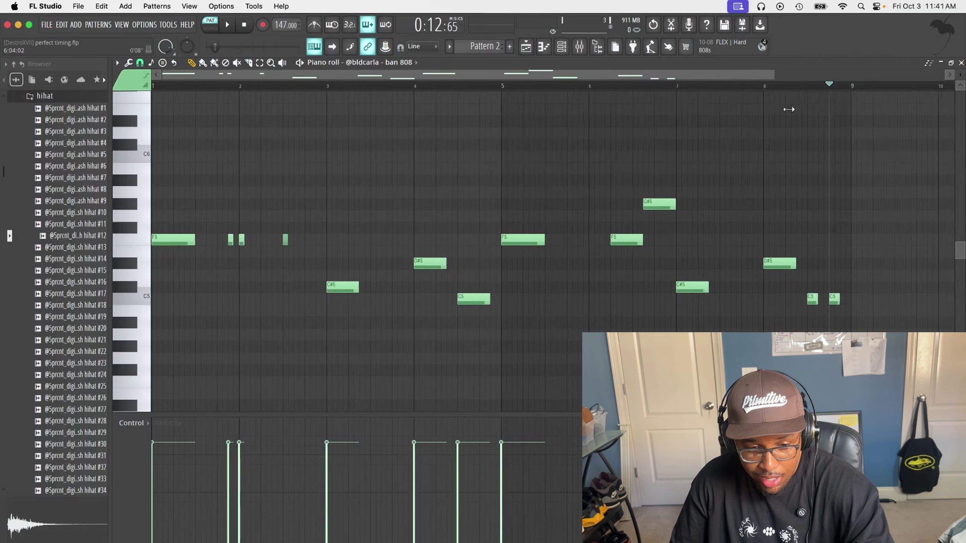
{"action": "scroll", "coordinate": [452, 255], "scroll_direction": "up", "scroll_amount": 3}
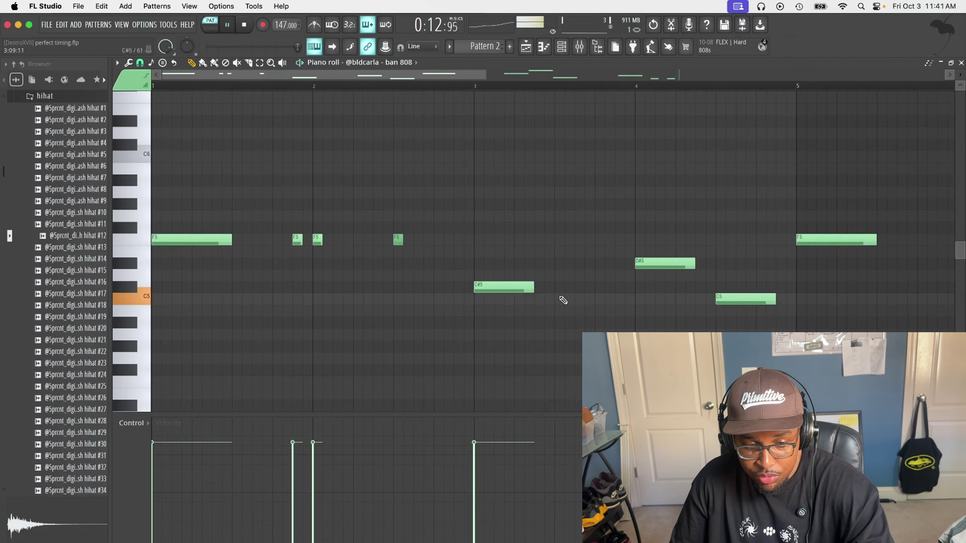
{"action": "key", "text": "space"}
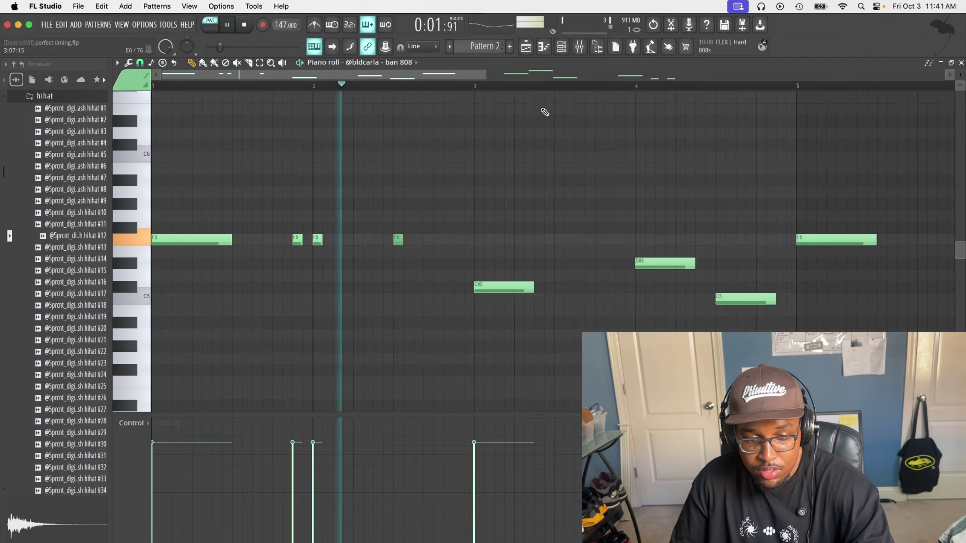
- Play the song arrangement in the playlist from bar 17
{"action": "left_click", "coordinate": [529, 51]}
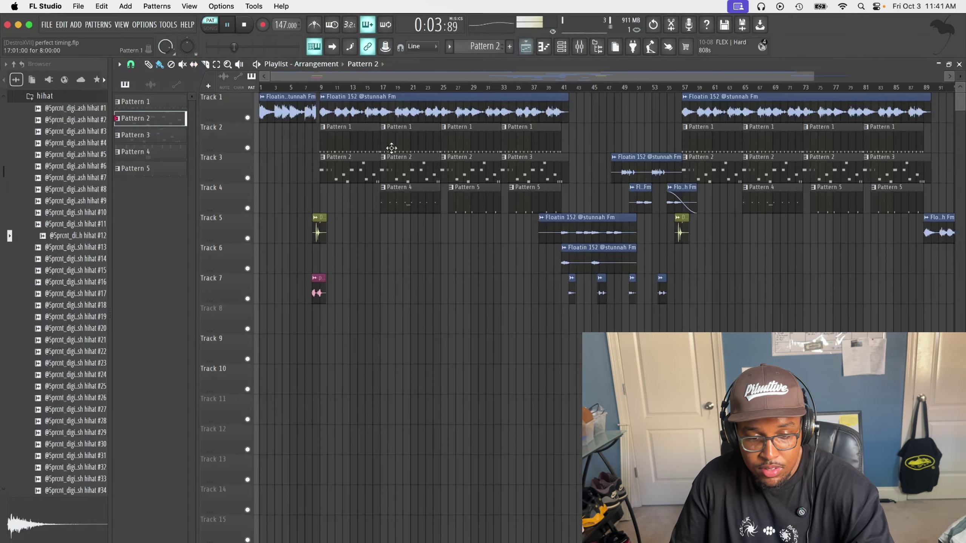
{"action": "key", "text": "space"}
{"action": "left_click", "coordinate": [322, 87]}
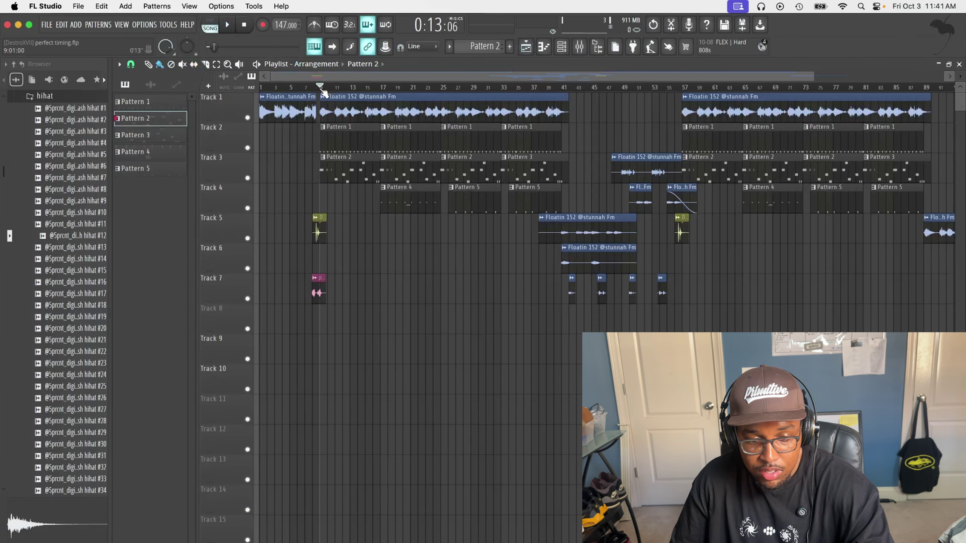
{"action": "left_click_drag", "start_coordinate": [323, 89], "coordinate": [380, 100]}
{"action": "key", "text": "space"}
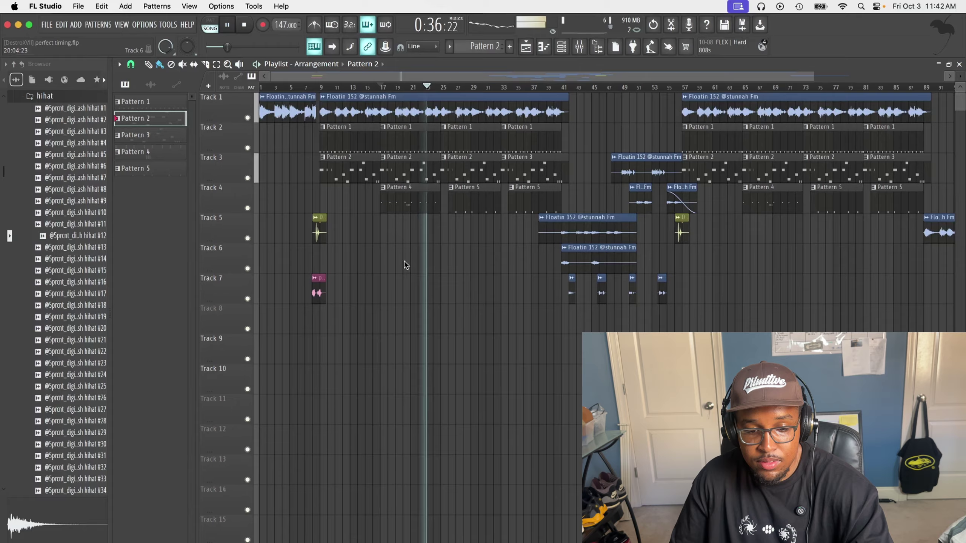
{"action": "key", "text": "space"}
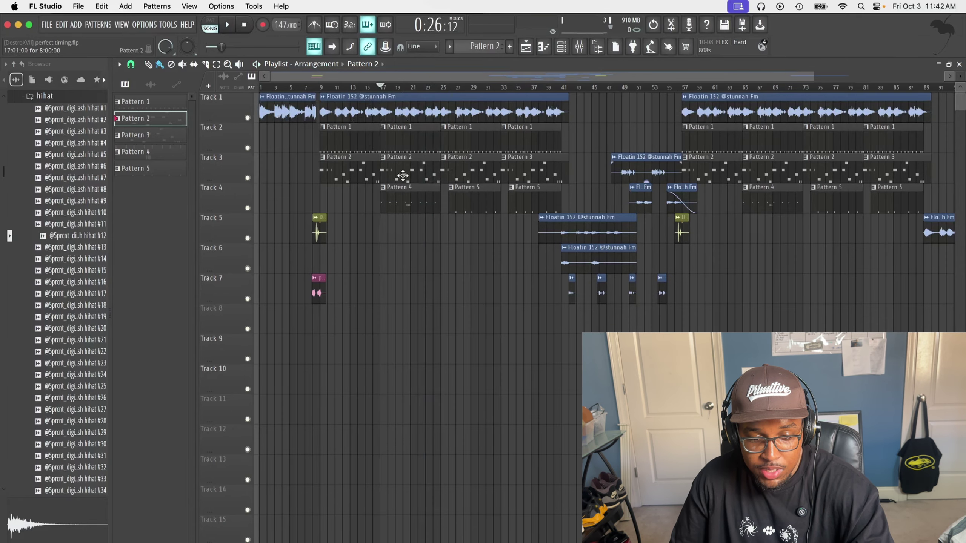
- Open the Pattern 2 clip at bar 17 in the piano roll and examine the first bars of 808 notes
{"action": "double_click", "coordinate": [403, 176]}
{"action": "left_click_drag", "start_coordinate": [261, 91], "coordinate": [240, 105]}
{"action": "left_click_drag", "start_coordinate": [617, 76], "coordinate": [411, 299]}
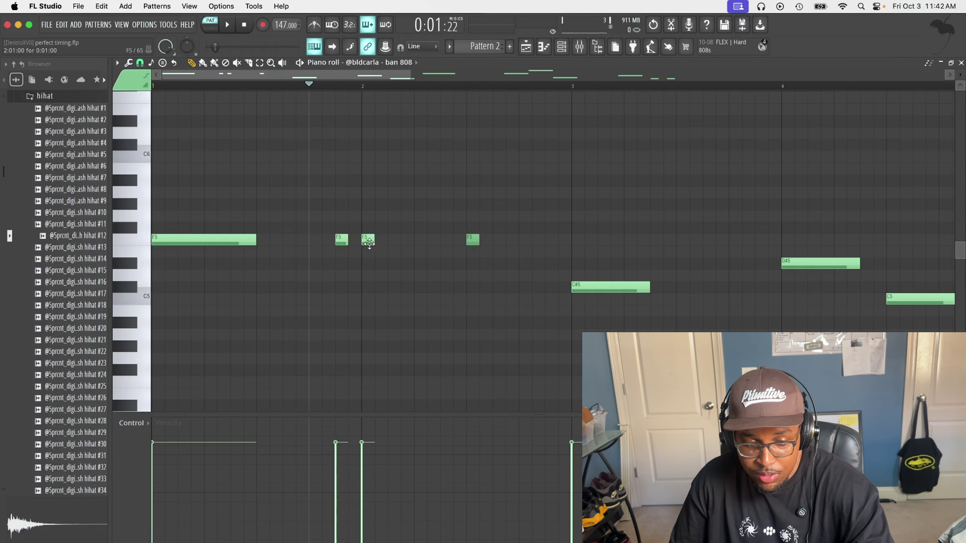
- Shape the ban 808 channel's volume envelope with attack and release at zero and hold and sustain at maximum
{"action": "left_click", "coordinate": [562, 46]}
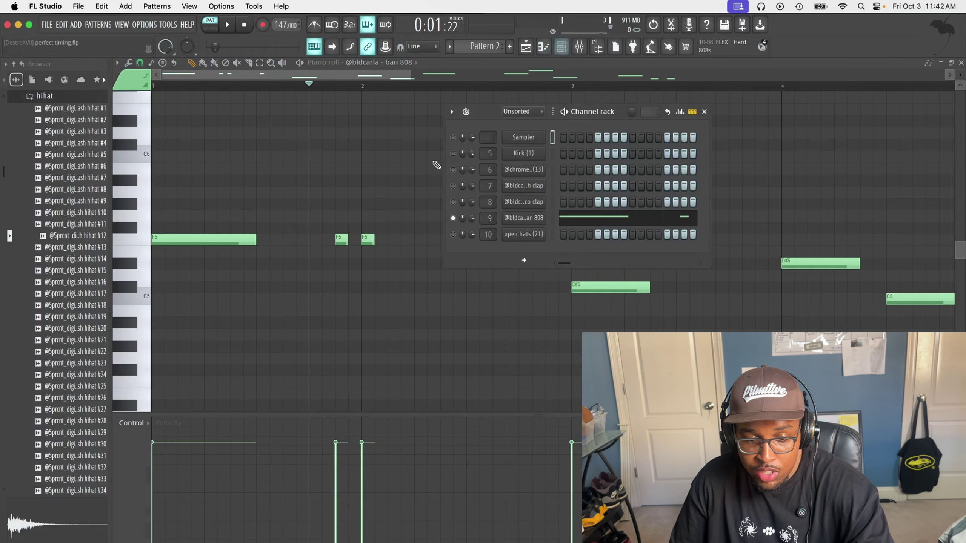
{"action": "left_click", "coordinate": [532, 218]}
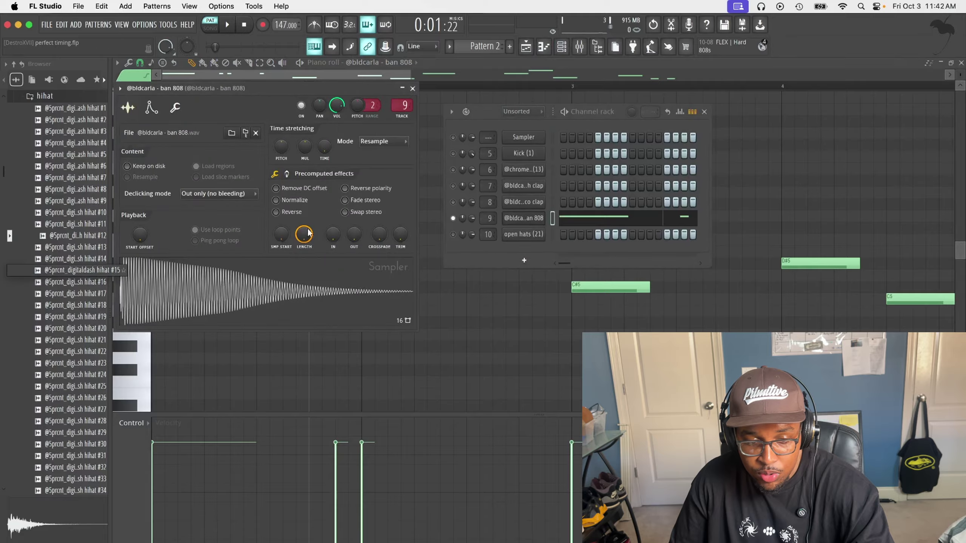
{"action": "left_click", "coordinate": [152, 108]}
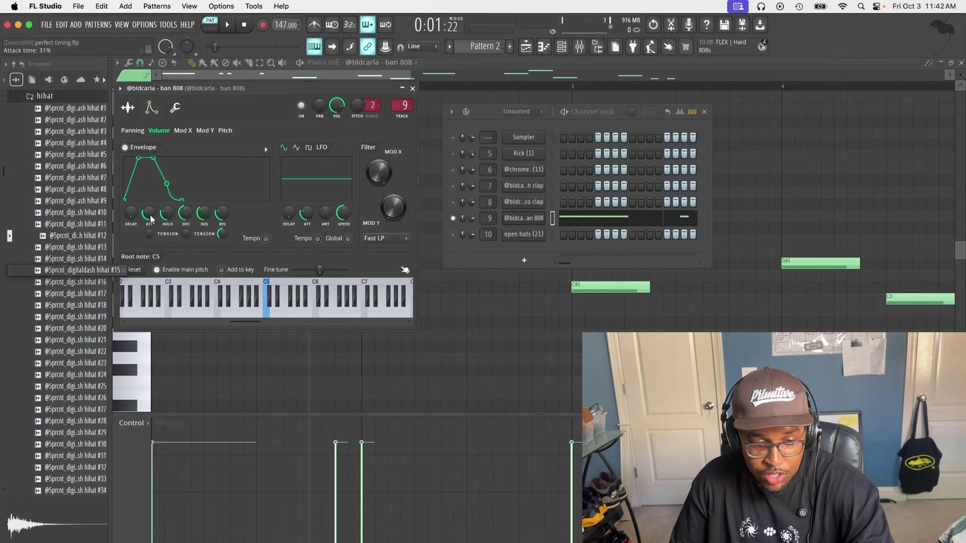
{"action": "left_click_drag", "start_coordinate": [149, 217], "coordinate": [150, 236]}
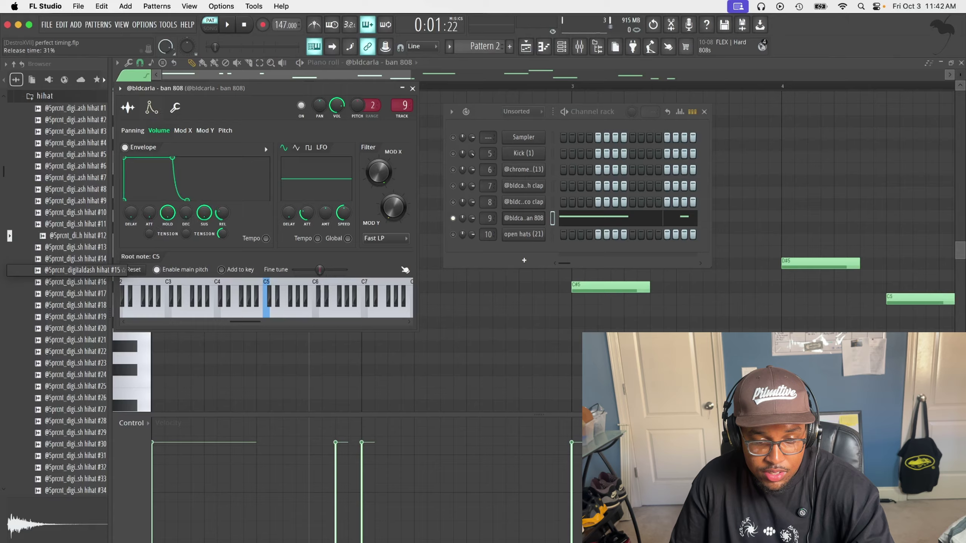
{"action": "left_click_drag", "start_coordinate": [223, 213], "coordinate": [254, 228]}
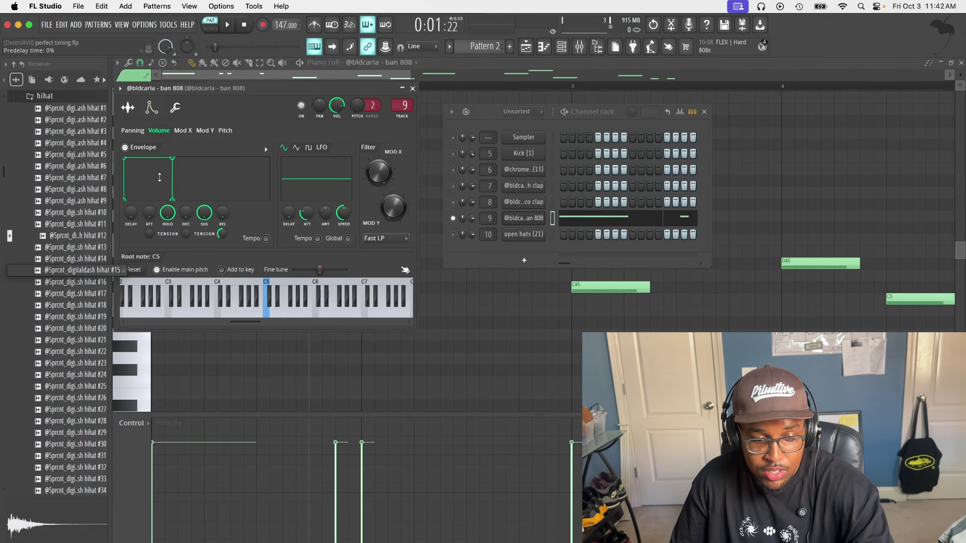
{"action": "left_click", "coordinate": [413, 87]}
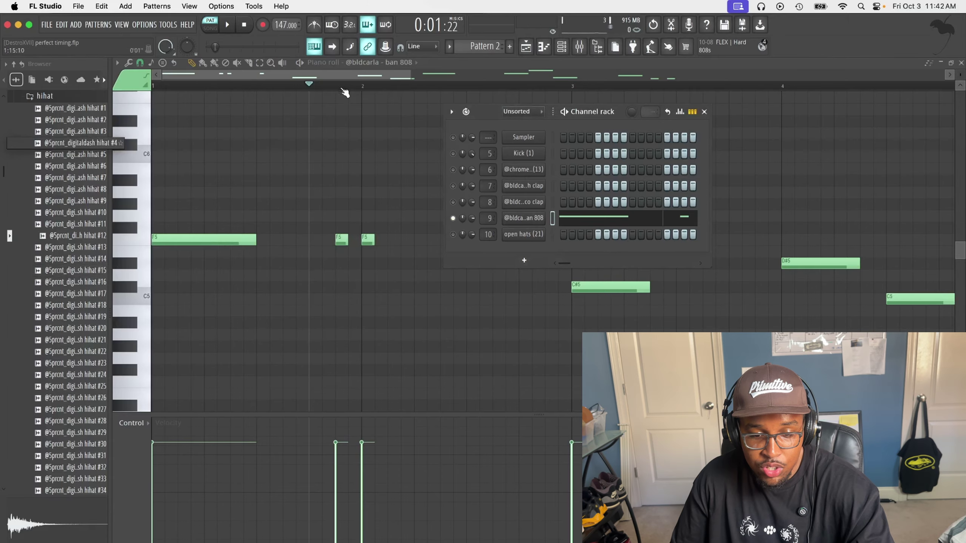
- Hide the channel rack and play the start of the 808 pattern to hear the new envelope
{"action": "key", "text": "F6"}
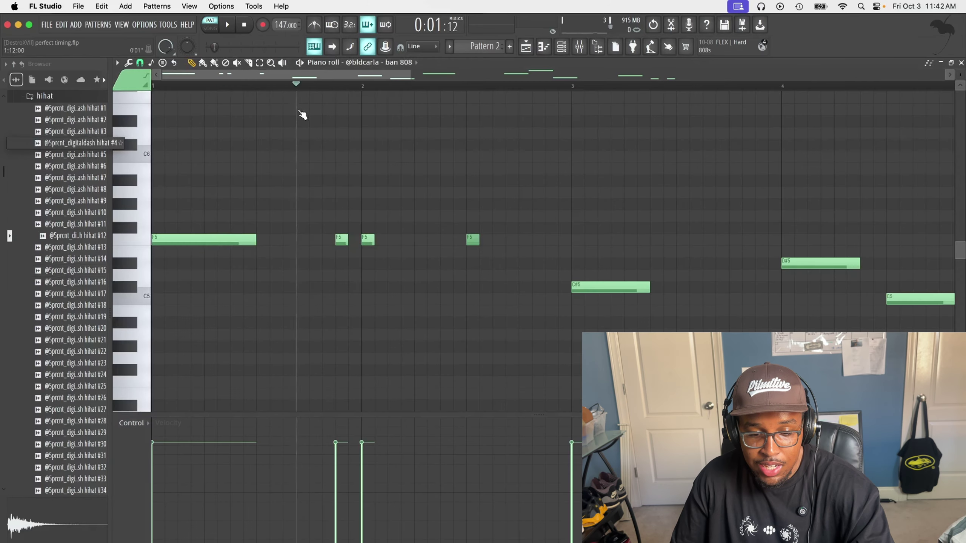
{"action": "key", "text": "space"}
{"action": "key", "text": "space"}
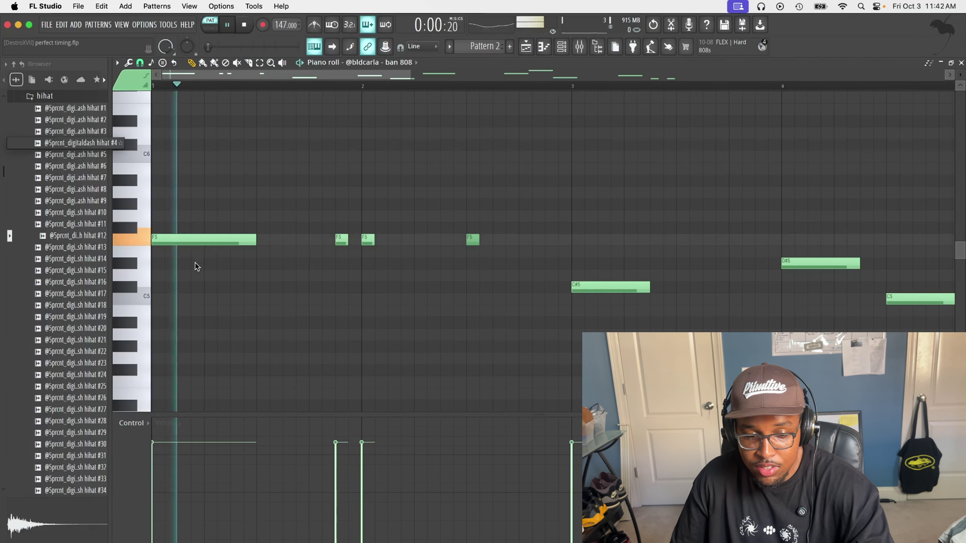
{"action": "key", "text": "space"}
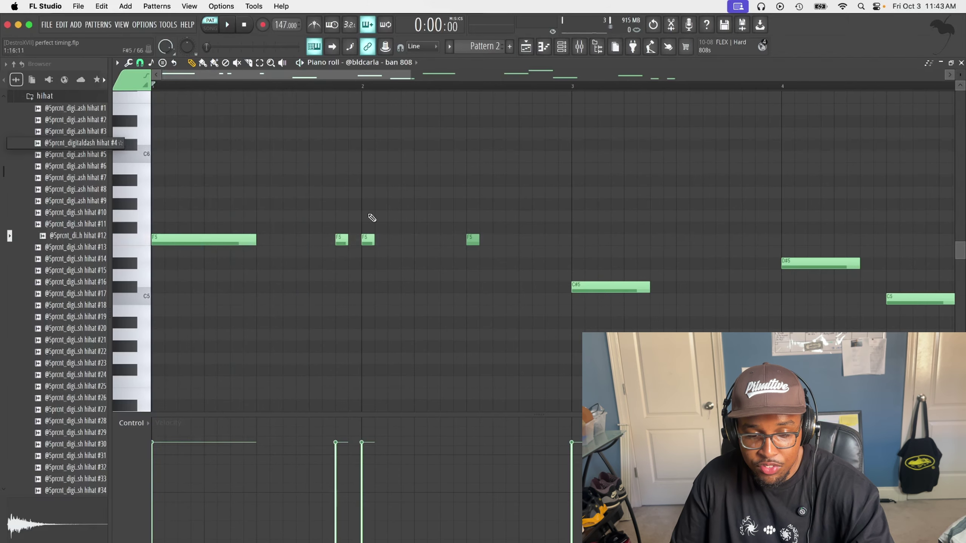
- Review the ban 808 channel's volume envelope again and replay the first 808 note
{"action": "left_click", "coordinate": [561, 46]}
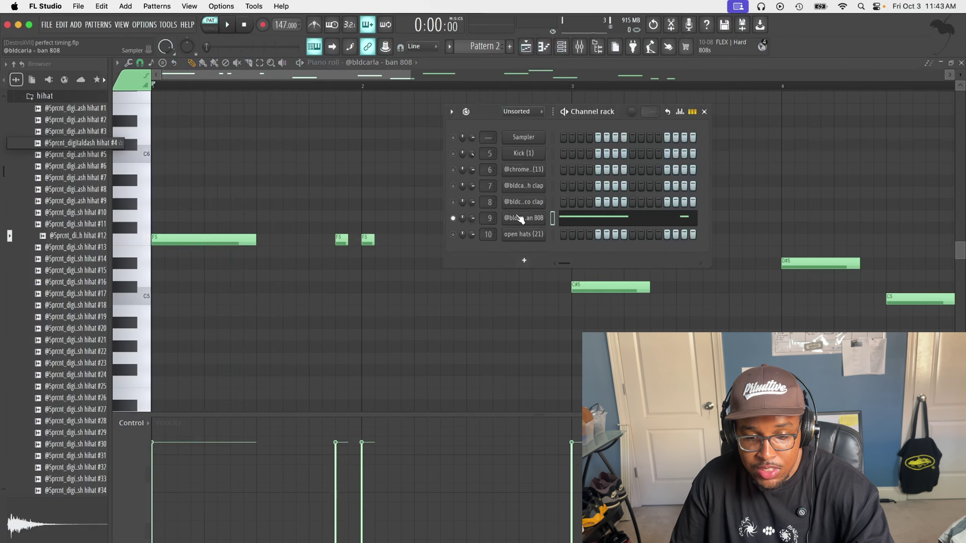
{"action": "left_click", "coordinate": [520, 221]}
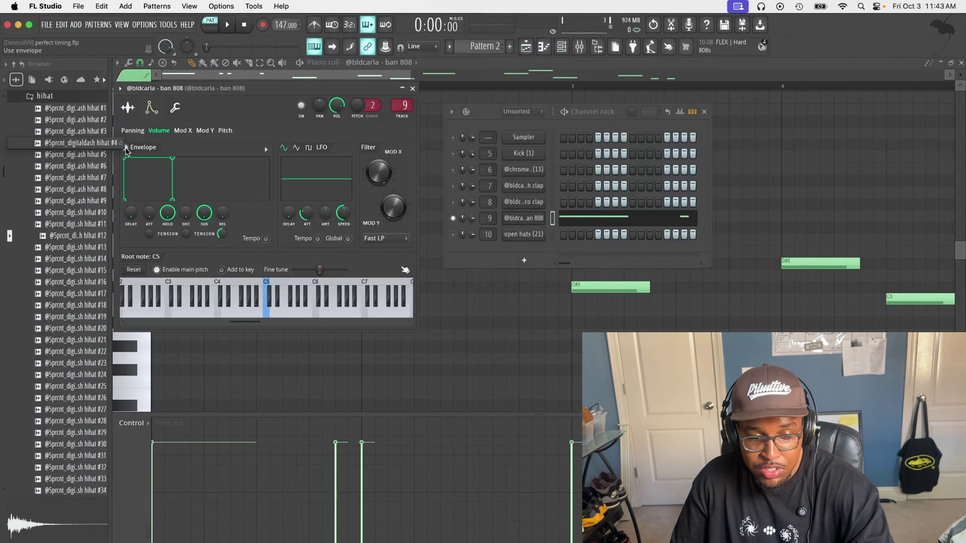
{"action": "left_click", "coordinate": [356, 80]}
{"action": "key", "text": "space"}
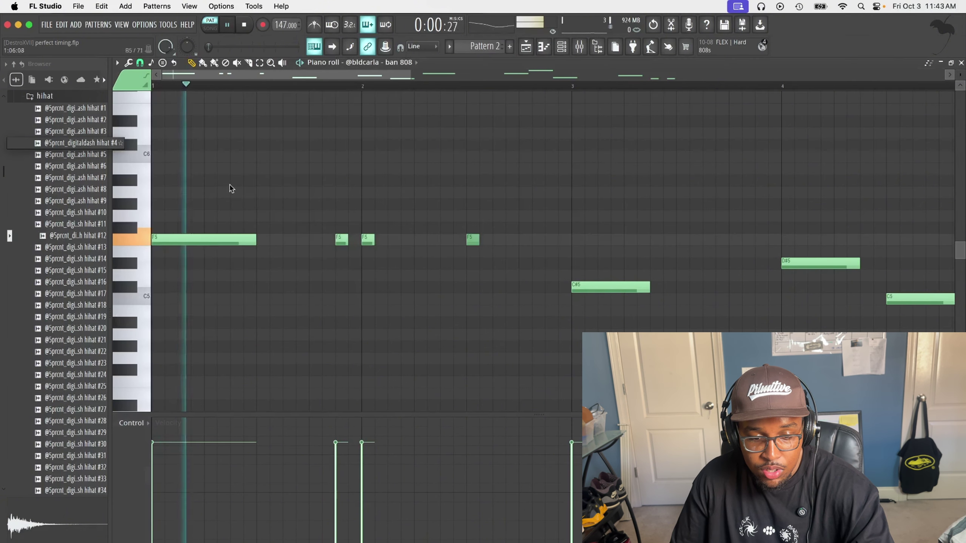
{"action": "key", "text": "space"}
- Check the Cut itself option of the ban 808 channel and replay the 808 notes before bar 2
{"action": "key", "text": "F6"}
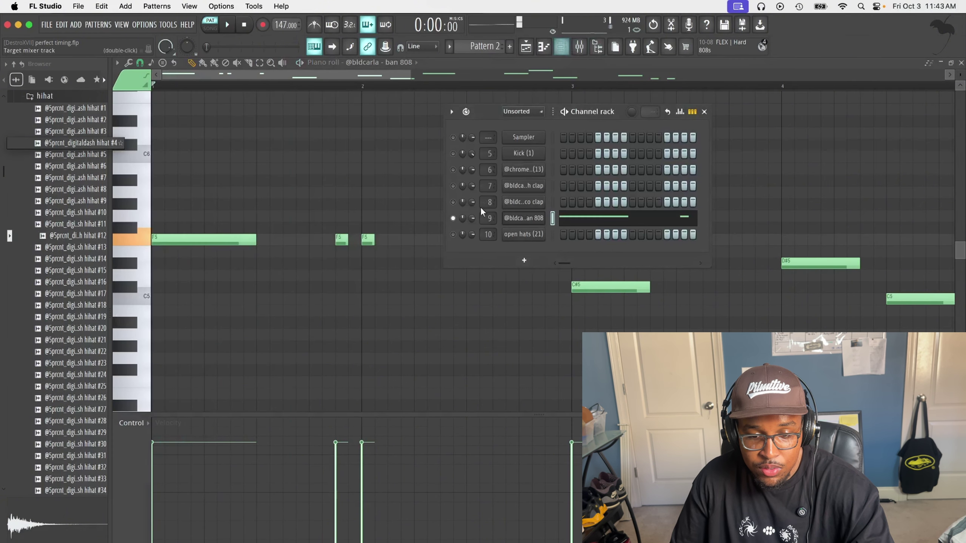
{"action": "right_click", "coordinate": [527, 220]}
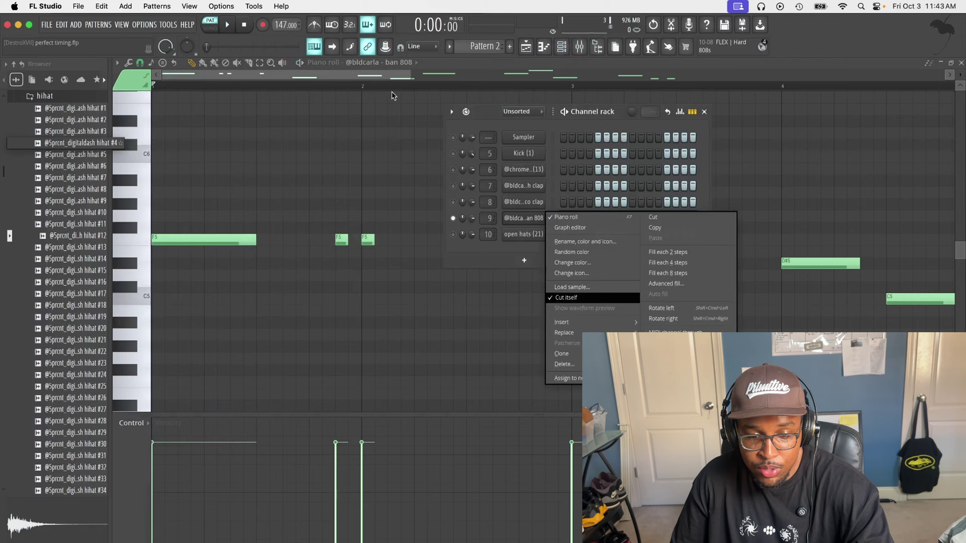
{"action": "left_click", "coordinate": [363, 80]}
{"action": "key", "text": "space"}
{"action": "key", "text": "F6"}
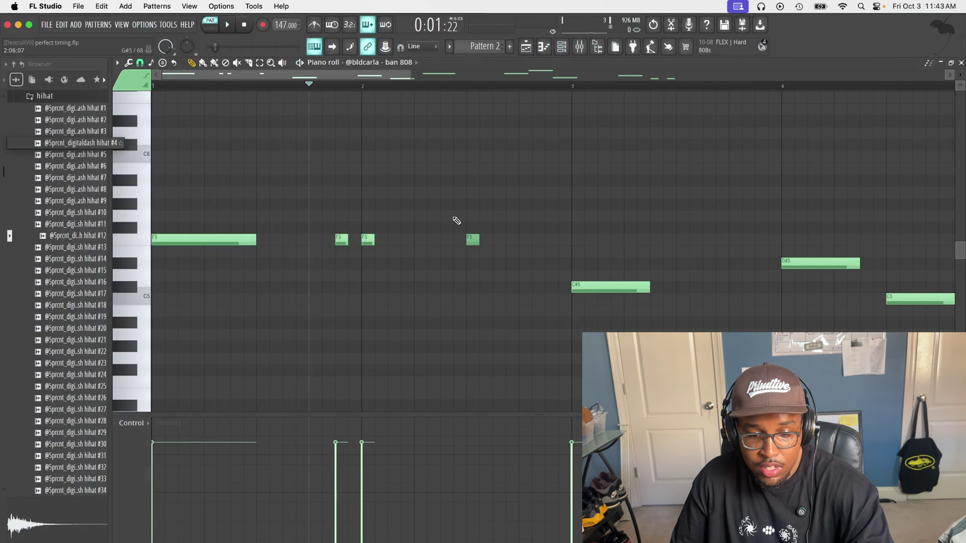
{"action": "key", "text": "space"}
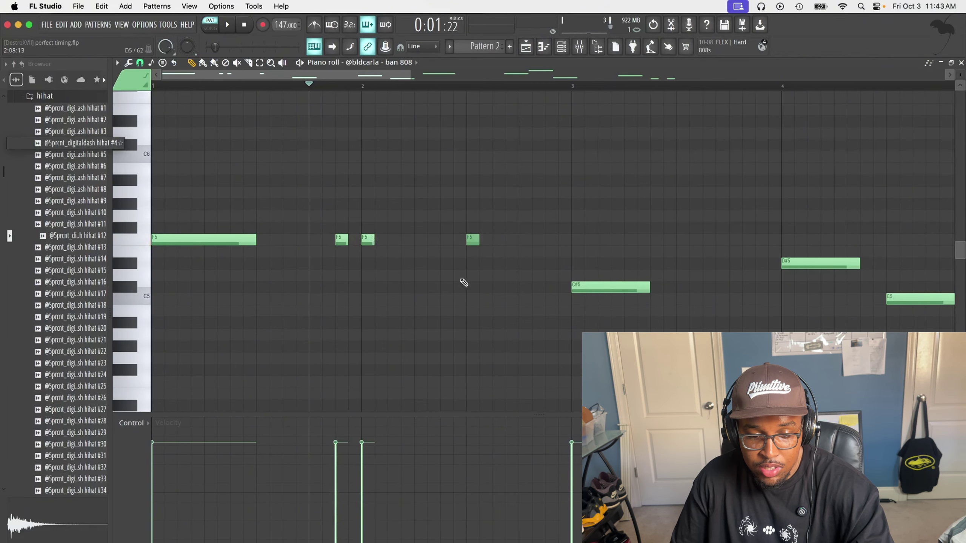
- Delete the faint 808 note in the middle of bar 2 and play the pattern
{"action": "left_click", "coordinate": [471, 275]}
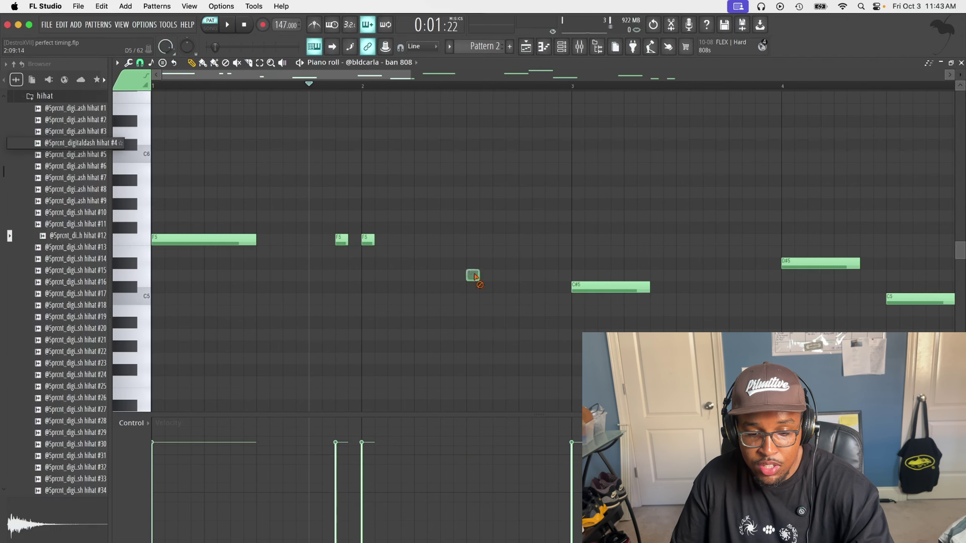
{"action": "right_click", "coordinate": [473, 275]}
{"action": "key", "text": "space"}
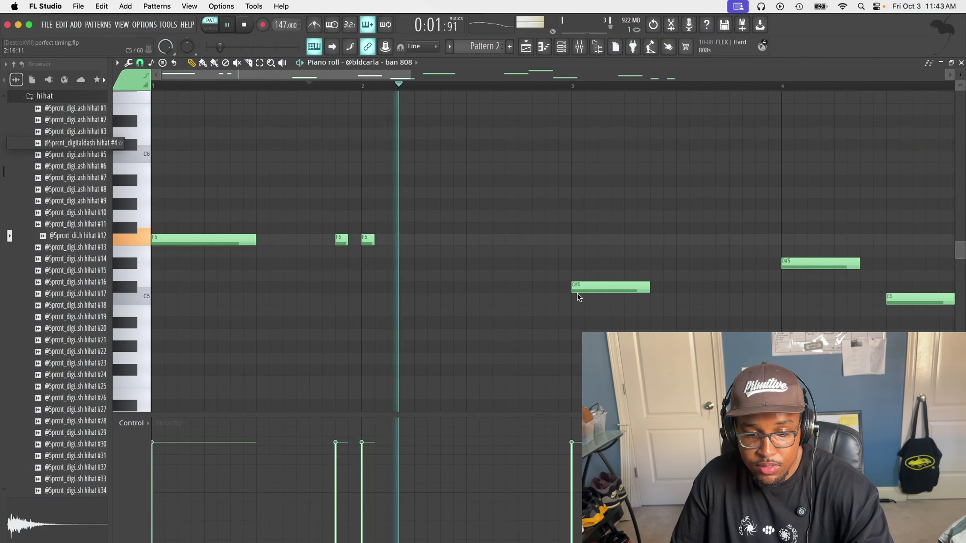
- Place a short F5 note in the middle of bar 2 of the 808 pattern and play the pattern
{"action": "key", "text": "space"}
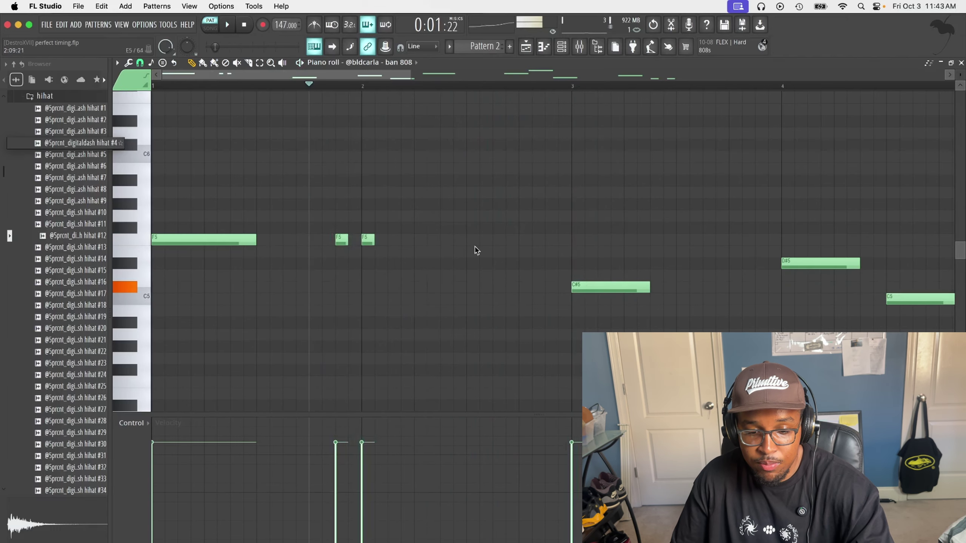
{"action": "left_click", "coordinate": [472, 240]}
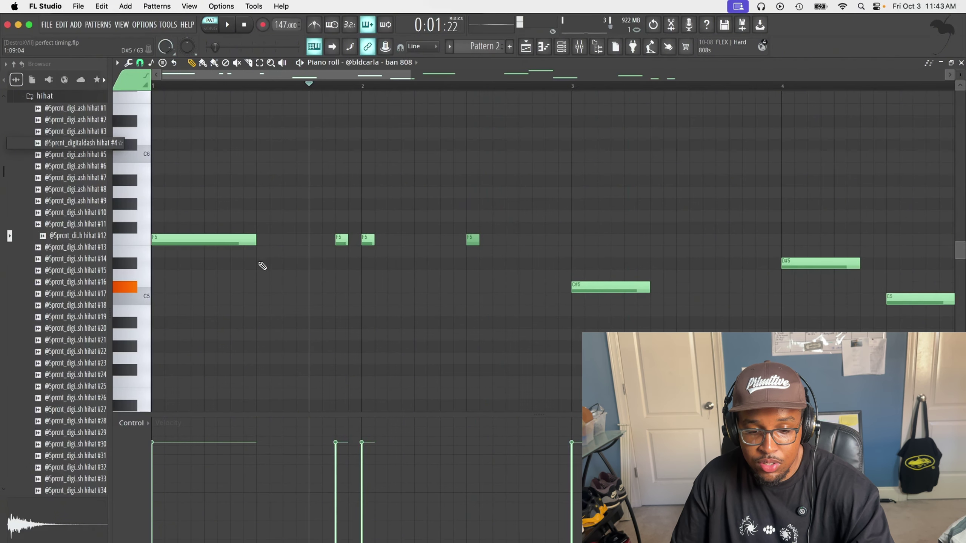
{"action": "key", "text": "space"}
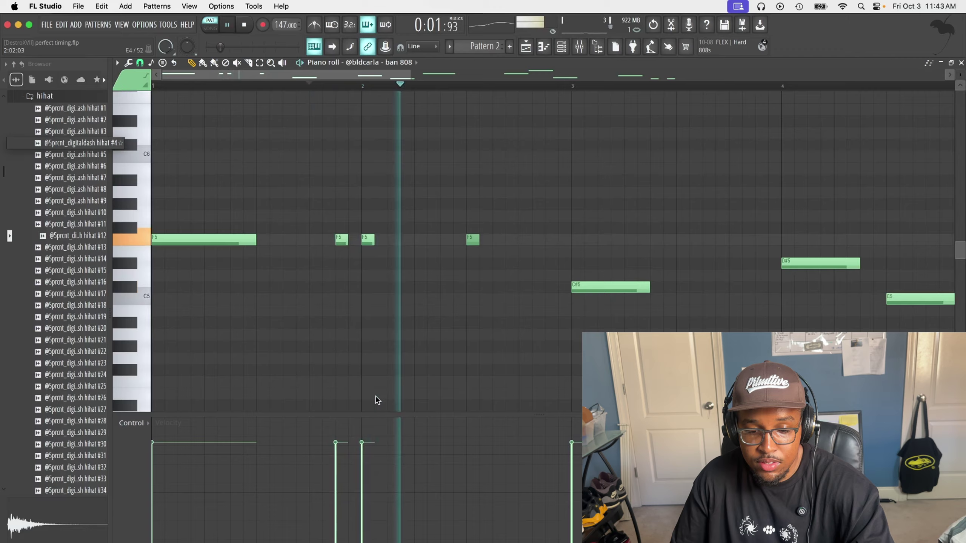
{"action": "key", "text": "space"}
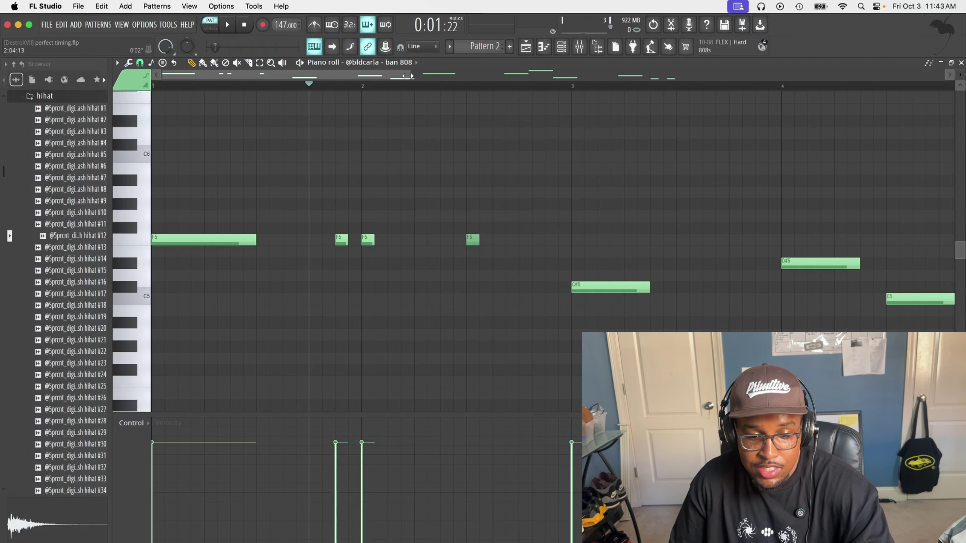
- Switch to Pattern 4 and show the notes of the open hats (21) channel
{"action": "left_click_drag", "start_coordinate": [407, 76], "coordinate": [588, 76]}
{"action": "key", "text": "KP_Add"}
{"action": "key", "text": "KP_Add"}
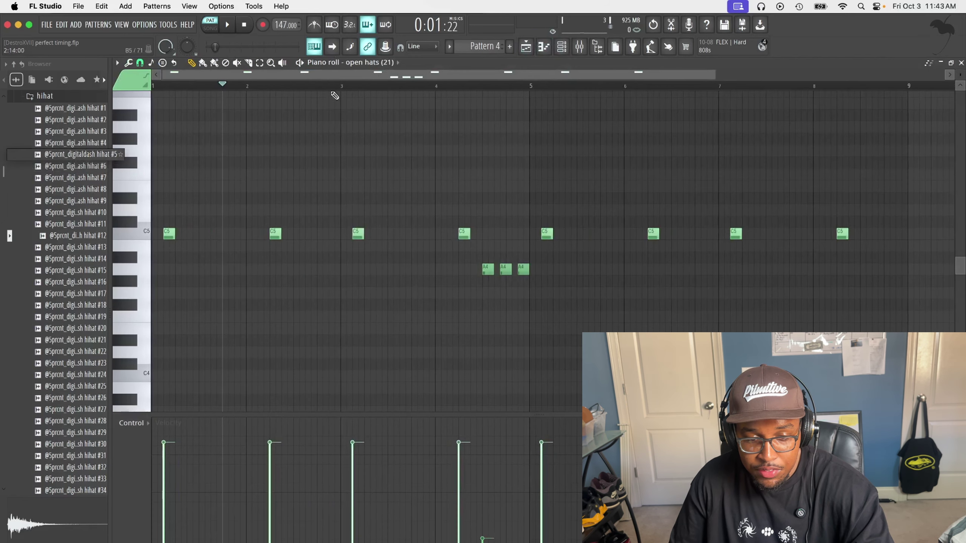
{"action": "left_click", "coordinate": [379, 66]}
{"action": "left_click", "coordinate": [388, 205]}
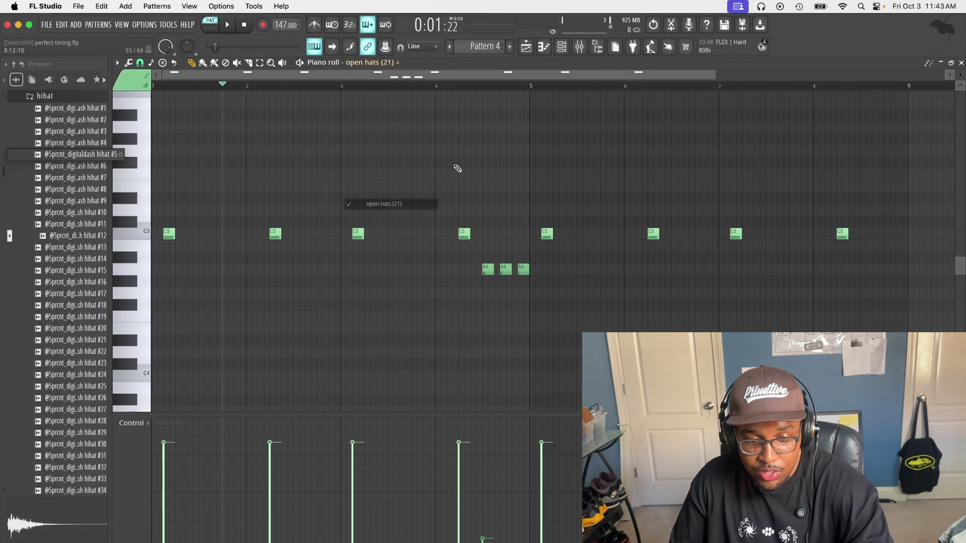
- Play Pattern 4 from bar 1 through bar 4 to hear the open hats
{"action": "left_click", "coordinate": [562, 46]}
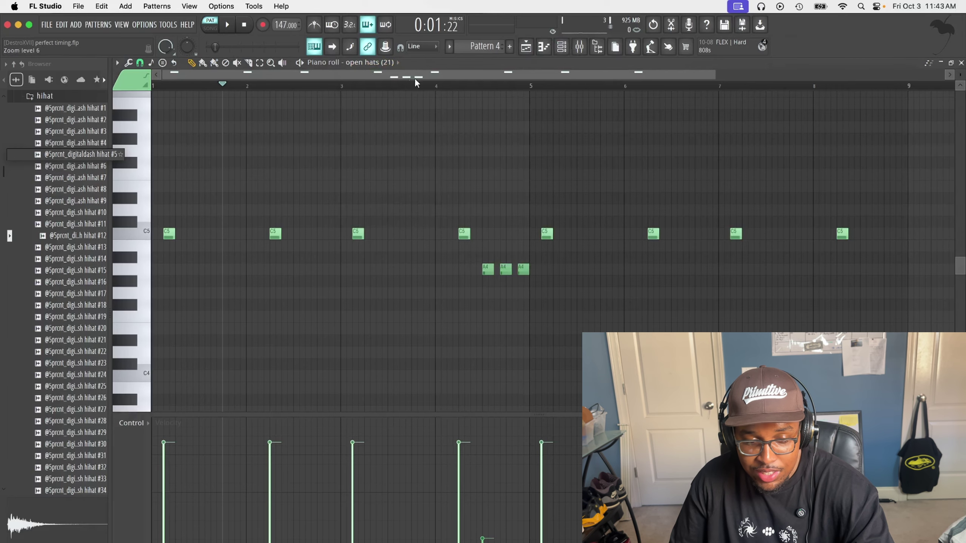
{"action": "key", "text": "F6"}
{"action": "left_click", "coordinate": [154, 85]}
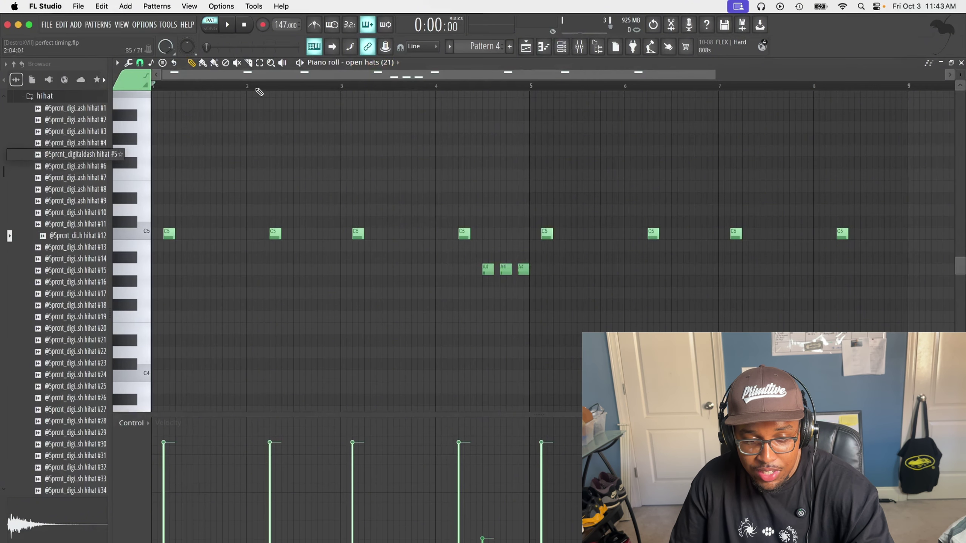
{"action": "key", "text": "space"}
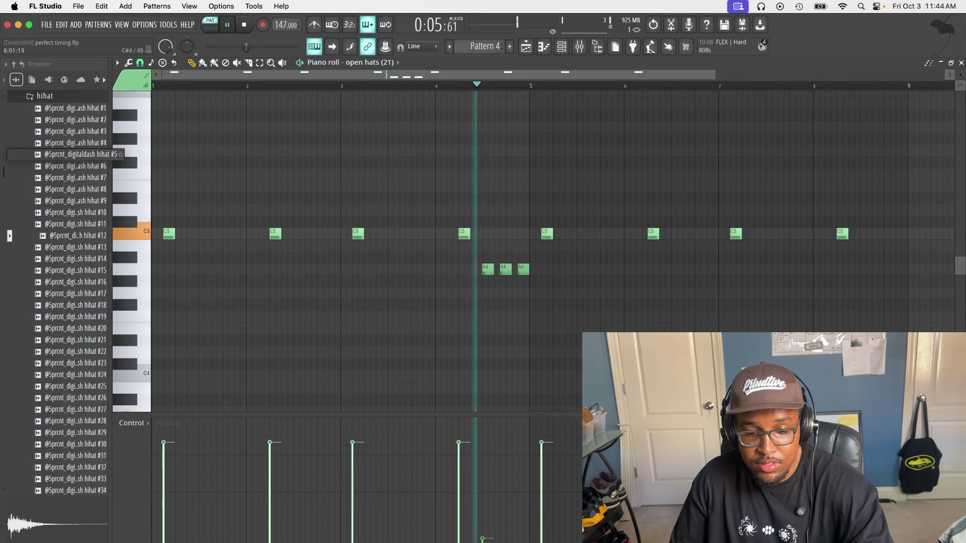
{"action": "key", "text": "space"}
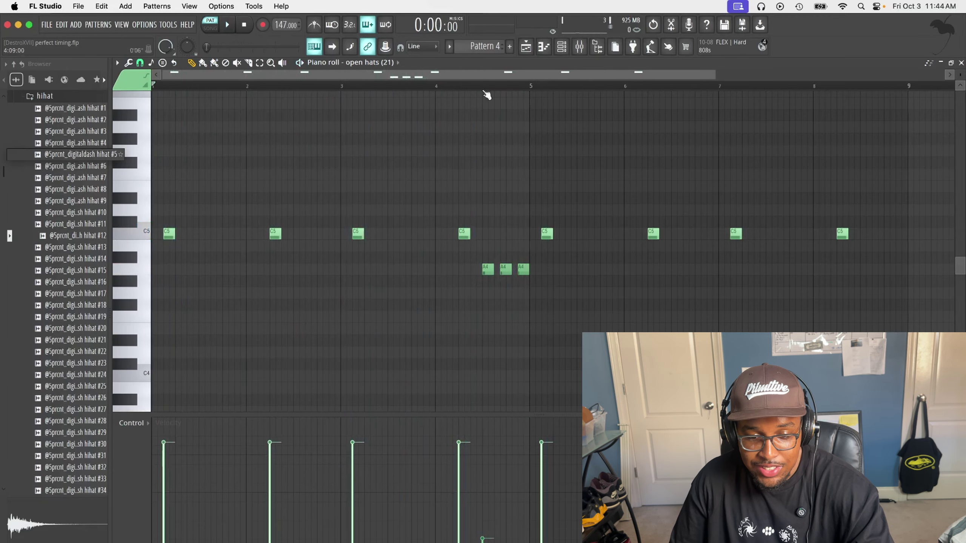
- Select the three A4 open hat notes at the end of bar 4 and audition them up close
{"action": "left_click_drag", "start_coordinate": [528, 278], "coordinate": [532, 262]}
{"action": "left_click_drag", "start_coordinate": [710, 90], "coordinate": [445, 97]}
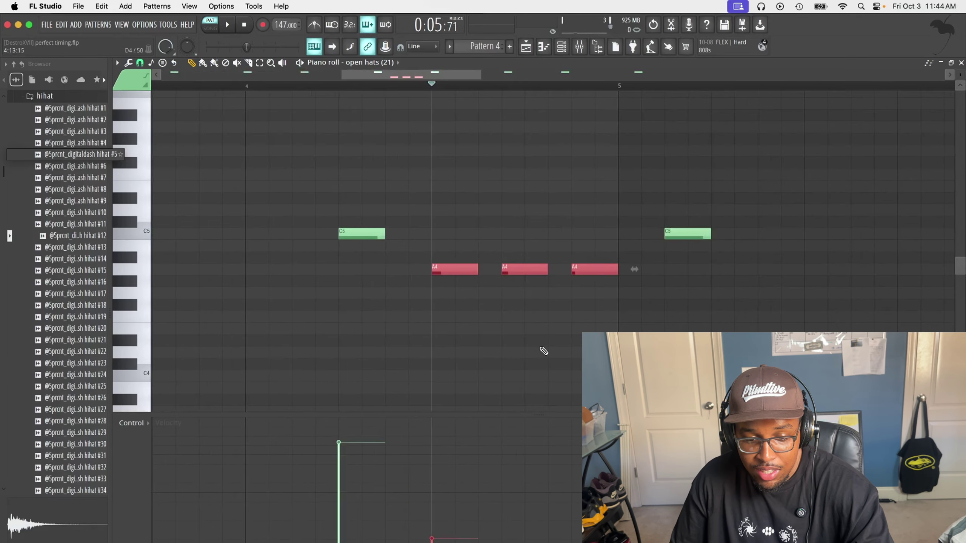
{"action": "key", "text": "space"}
{"action": "key", "text": "space"}
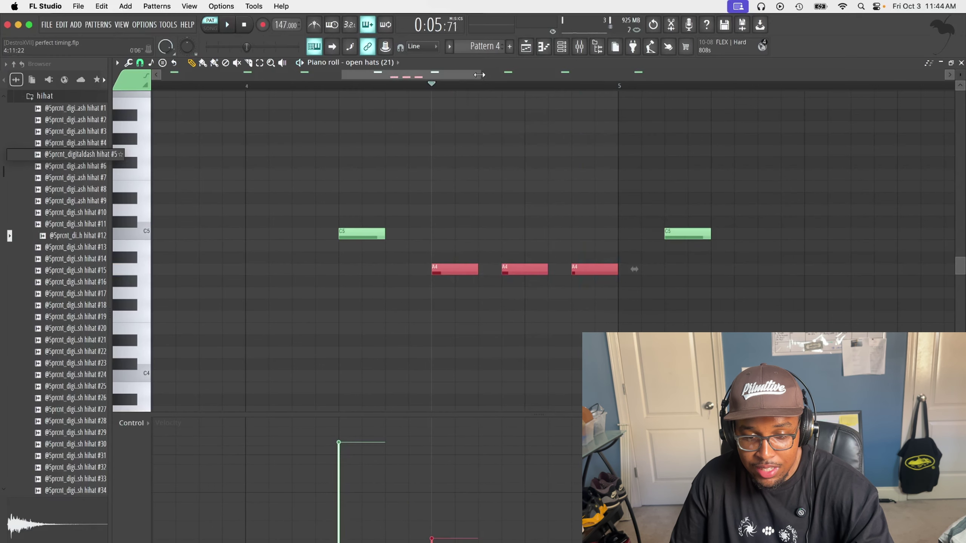
- Open Pattern 5 from its Playlist clip on Track 4 to examine its open hat placement
{"action": "left_click_drag", "start_coordinate": [480, 75], "coordinate": [434, 76]}
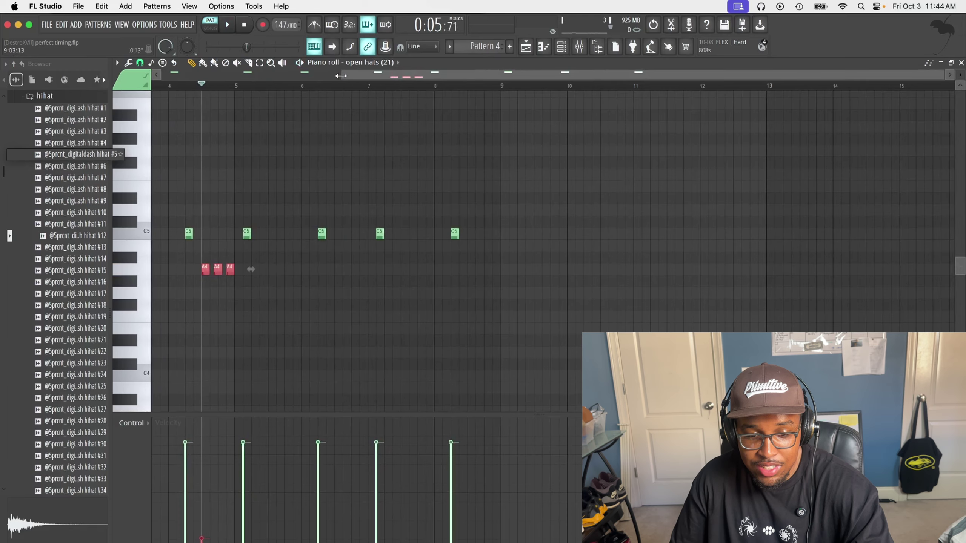
{"action": "left_click_drag", "start_coordinate": [341, 76], "coordinate": [156, 76]}
{"action": "left_click", "coordinate": [162, 87]}
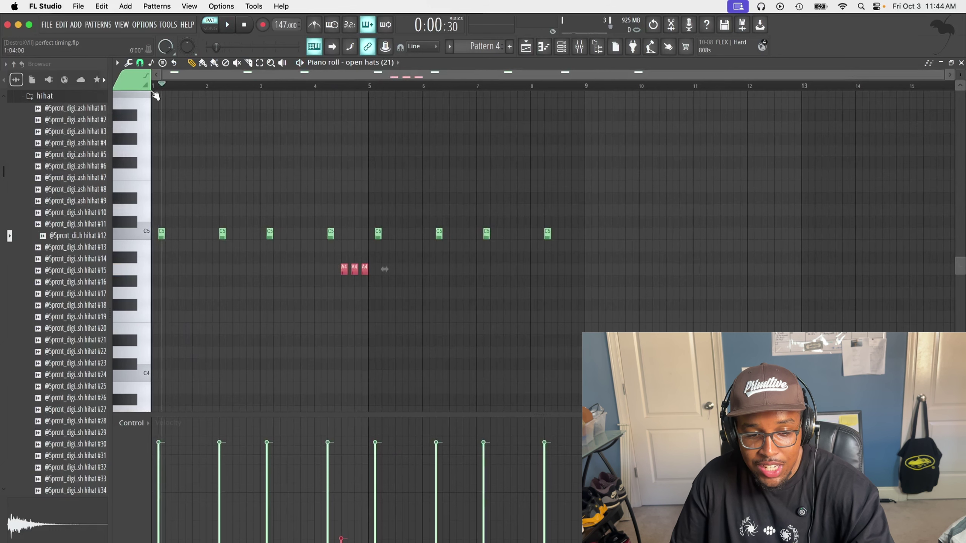
{"action": "key", "text": "F5"}
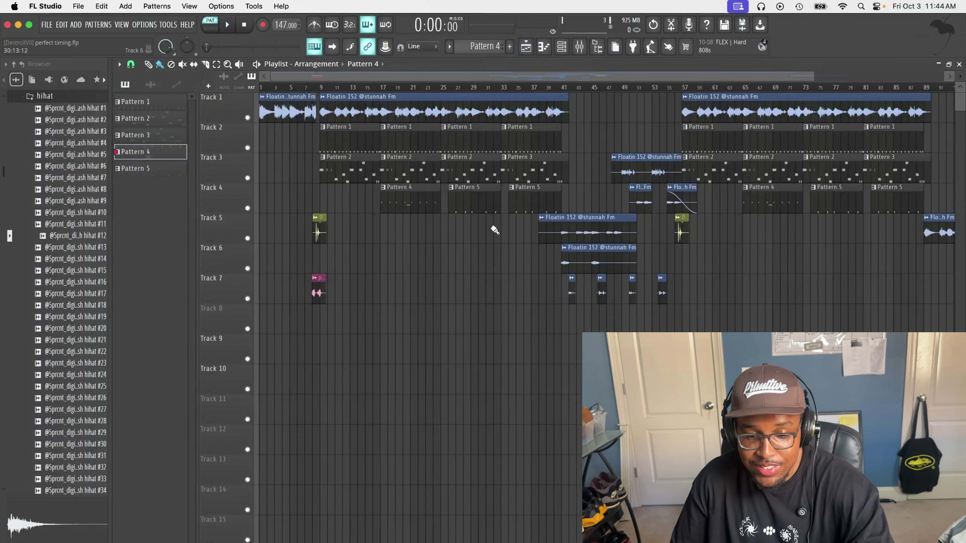
{"action": "double_click", "coordinate": [491, 201]}
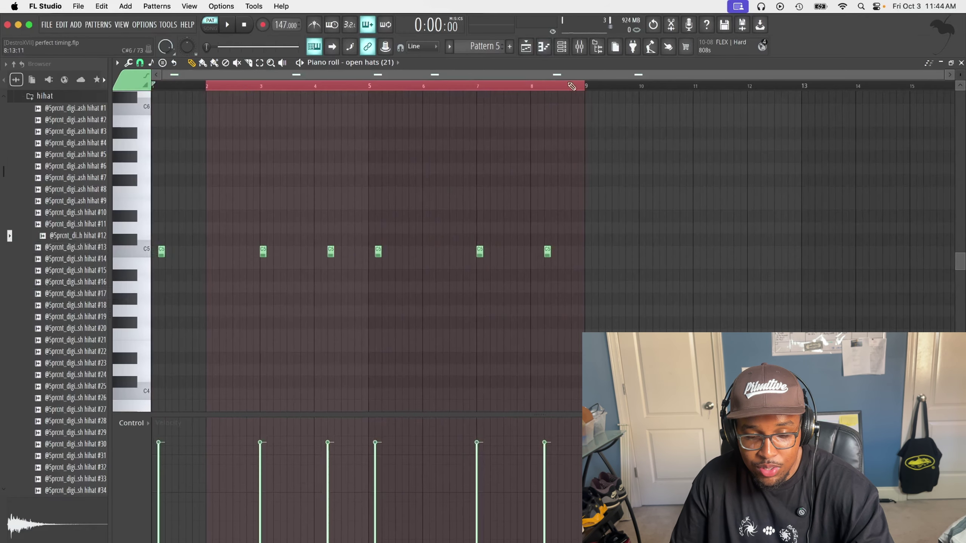
- List the Playlist's audio clips, inspect the Drum_fill (14) sample's settings and select the producer tage new3 clip
{"action": "key", "text": "F5"}
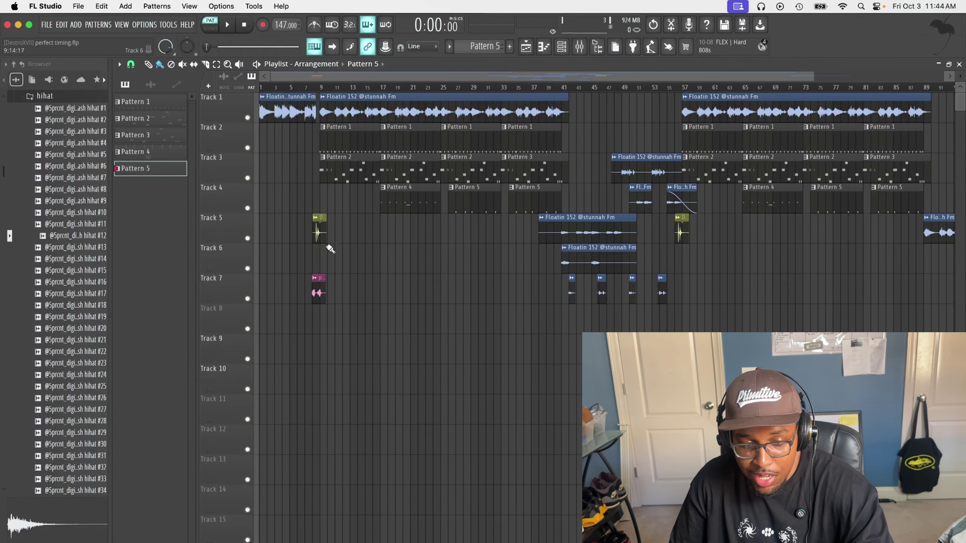
{"action": "left_click", "coordinate": [156, 84]}
{"action": "double_click", "coordinate": [159, 118]}
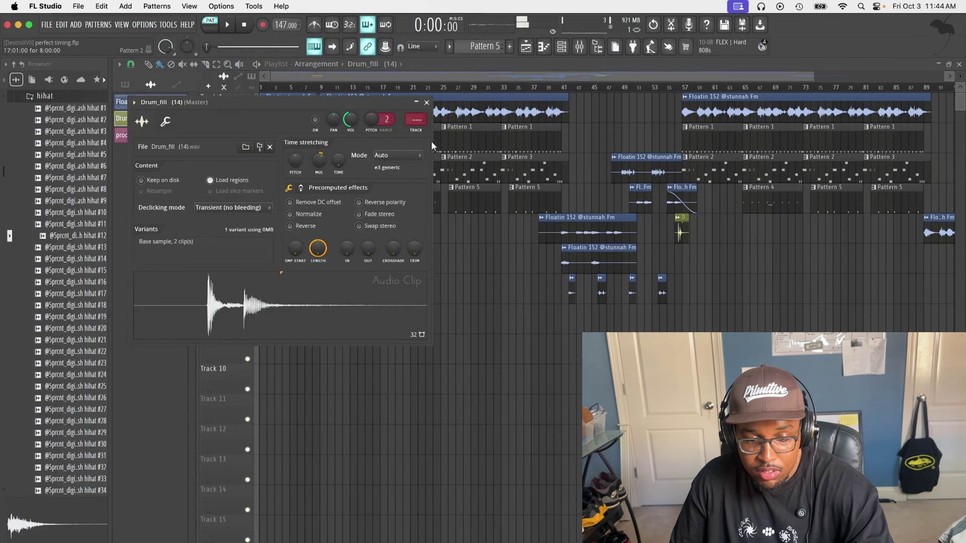
{"action": "left_click", "coordinate": [427, 102]}
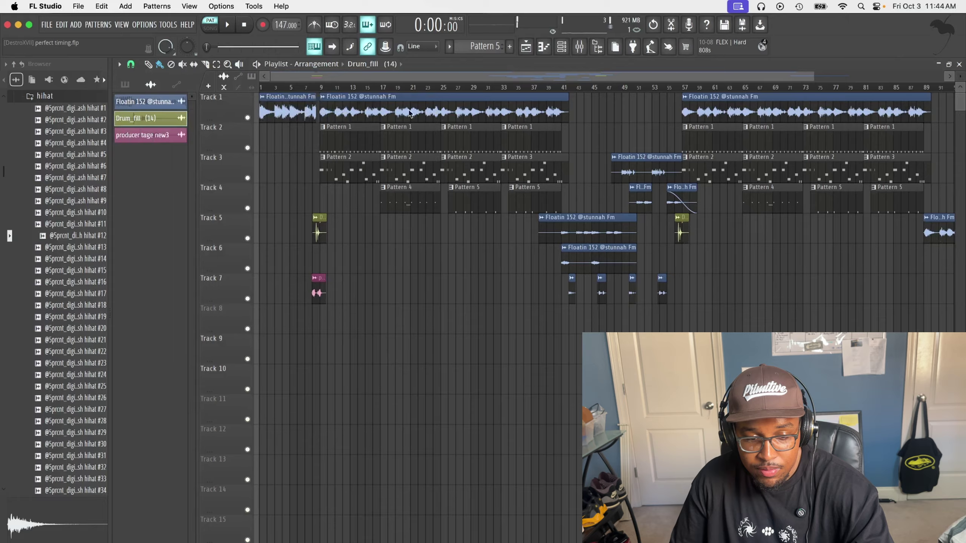
{"action": "left_click", "coordinate": [167, 137]}
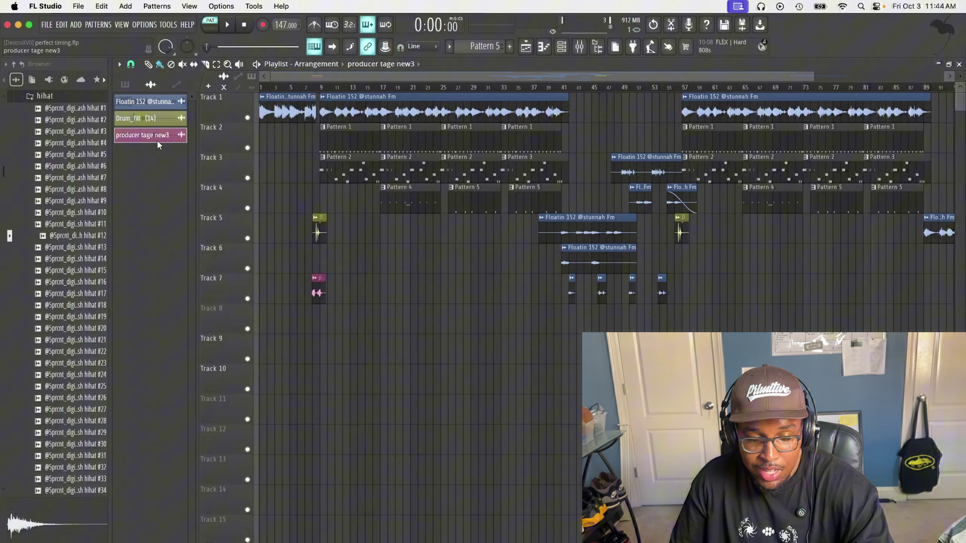
- Mute Track 1 and Track 7 and play the arrangement in song mode from bar 9
{"action": "left_click", "coordinate": [335, 89]}
{"action": "left_click", "coordinate": [248, 118]}
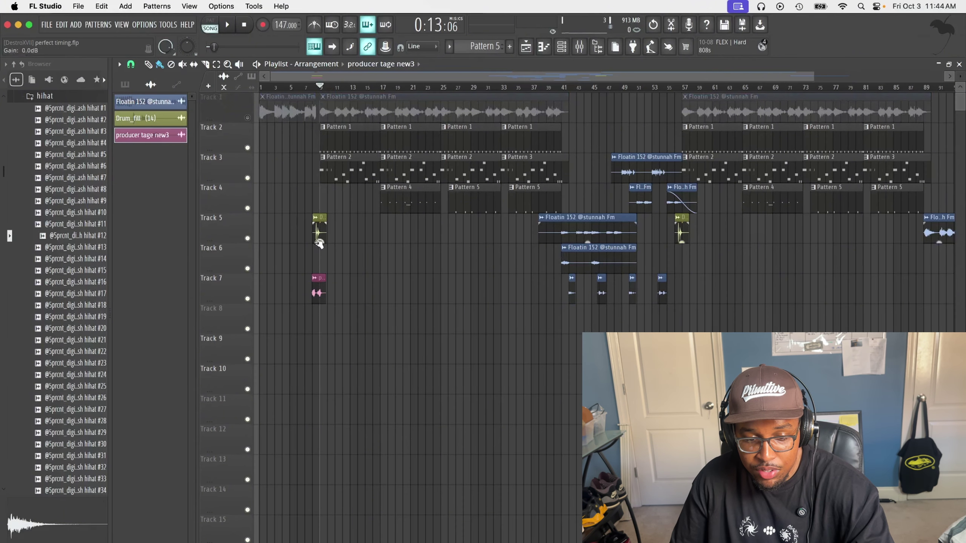
{"action": "left_click", "coordinate": [247, 299]}
{"action": "key", "text": "space"}
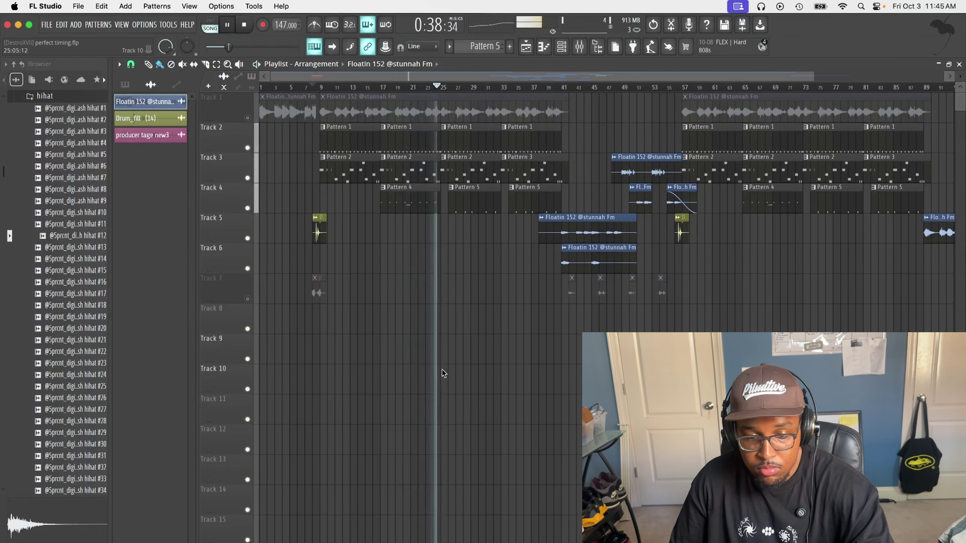
{"action": "key", "text": "space"}
- Show the Mixer and check the effects on the Kick (1), Floatin 152 and Master tracks
{"action": "key", "text": "F9"}
{"action": "left_click", "coordinate": [274, 214]}
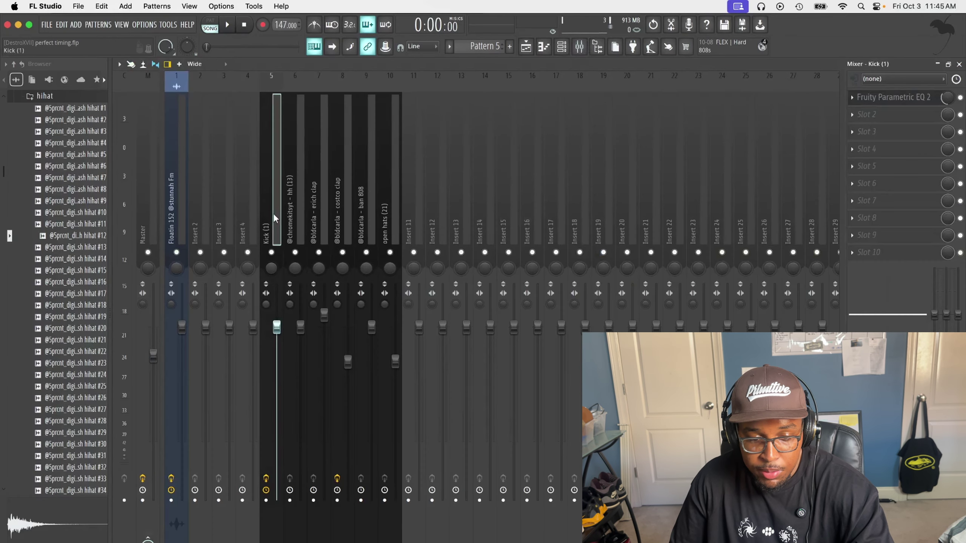
{"action": "left_click", "coordinate": [179, 225]}
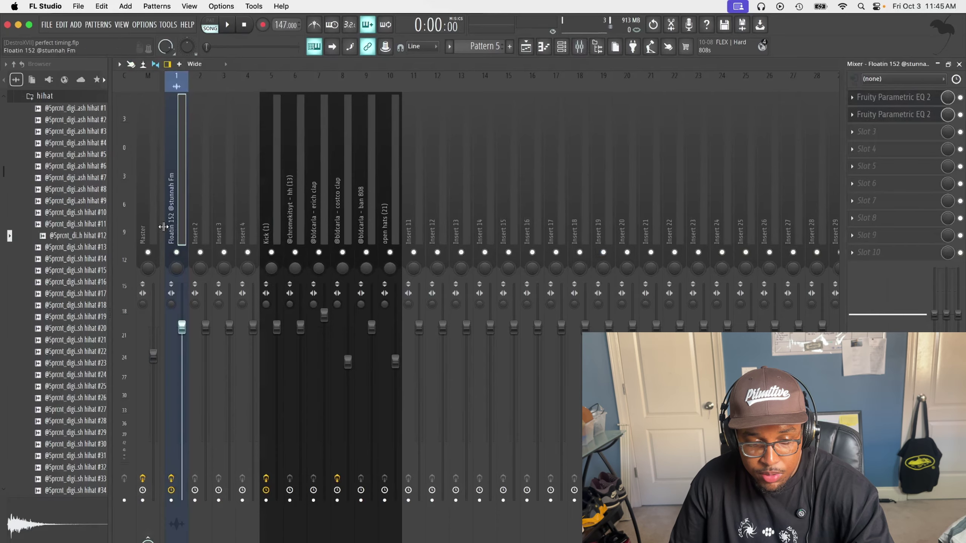
{"action": "left_click", "coordinate": [153, 229]}
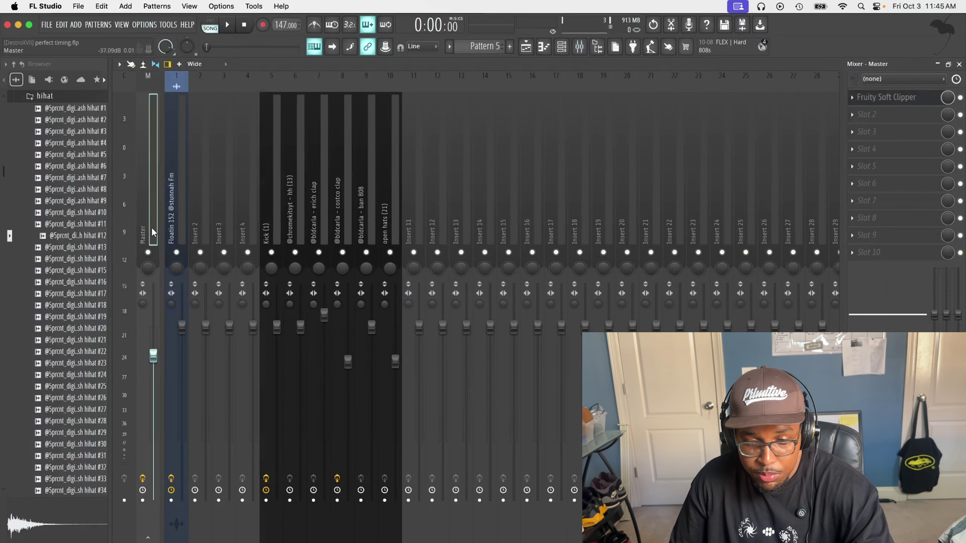
- Examine the second Fruity Parametric EQ 2 on the Floatin 152 mixer track and close it
{"action": "left_click", "coordinate": [179, 226]}
{"action": "left_click", "coordinate": [897, 117]}
{"action": "left_click", "coordinate": [898, 118]}
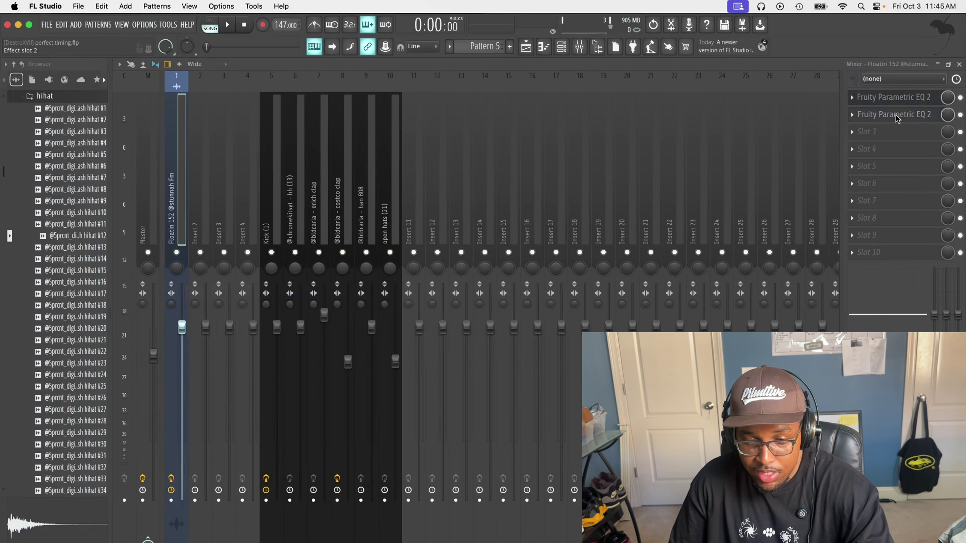
{"action": "left_click", "coordinate": [897, 117]}
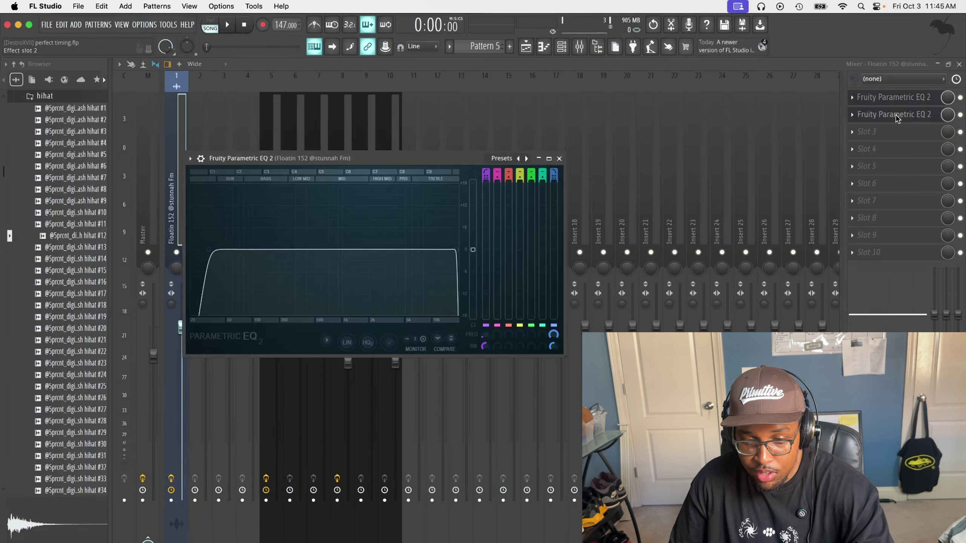
{"action": "left_click", "coordinate": [560, 159]}
- Examine the main level in the Kick (1) track's Fruity Parametric EQ 2 and close it
{"action": "left_click", "coordinate": [266, 222]}
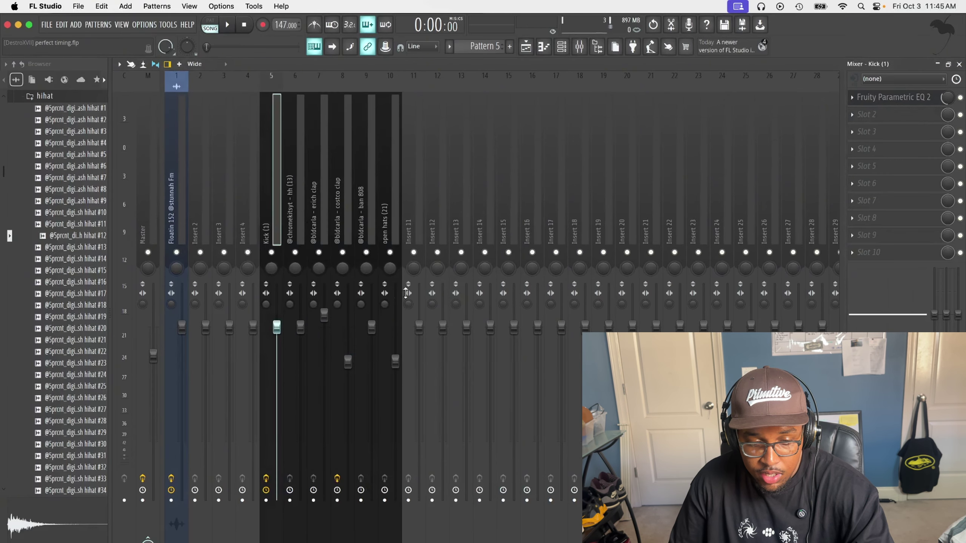
{"action": "left_click", "coordinate": [912, 97]}
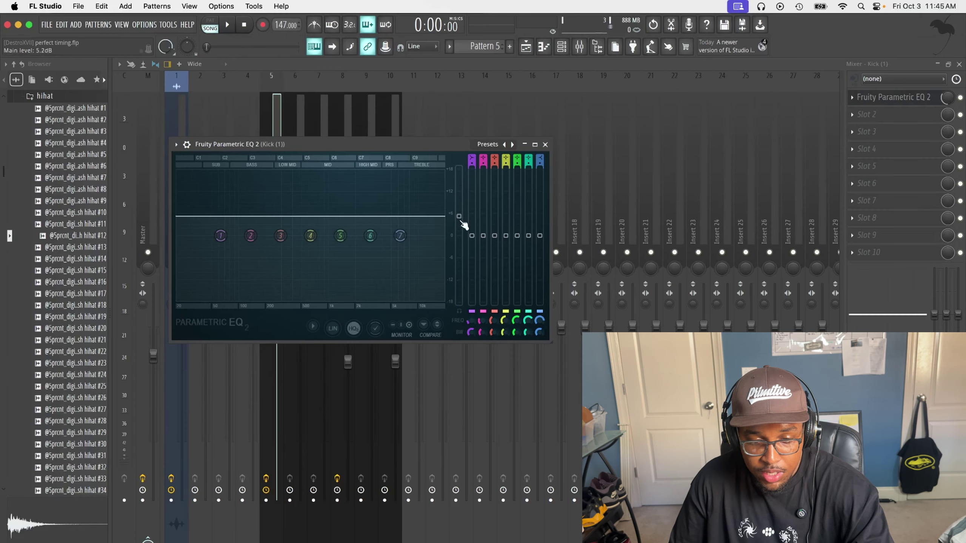
{"action": "left_click", "coordinate": [545, 144]}
- Check the effect slots of the hi-hat, clap, ban 808 and open hats mixer tracks and return to the Playlist
{"action": "left_click", "coordinate": [295, 228]}
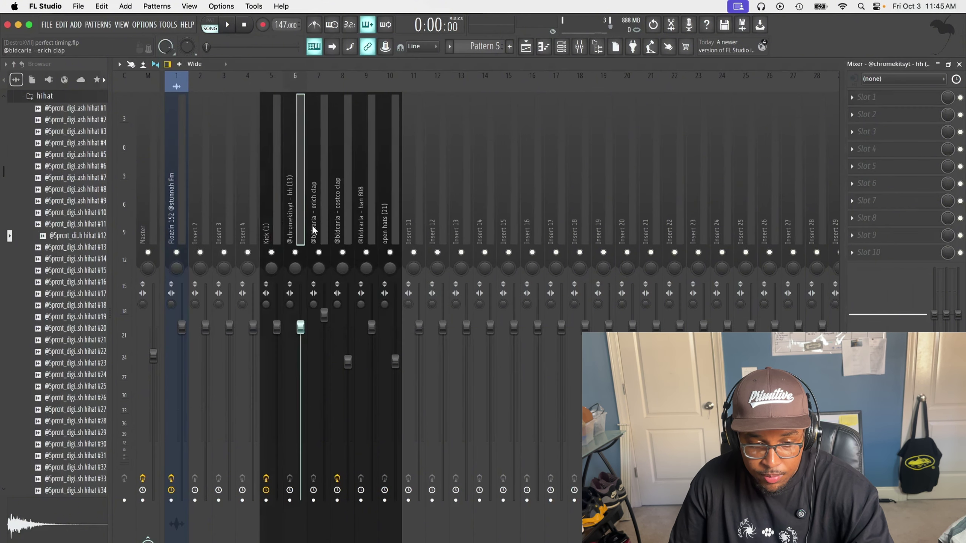
{"action": "left_click", "coordinate": [318, 227]}
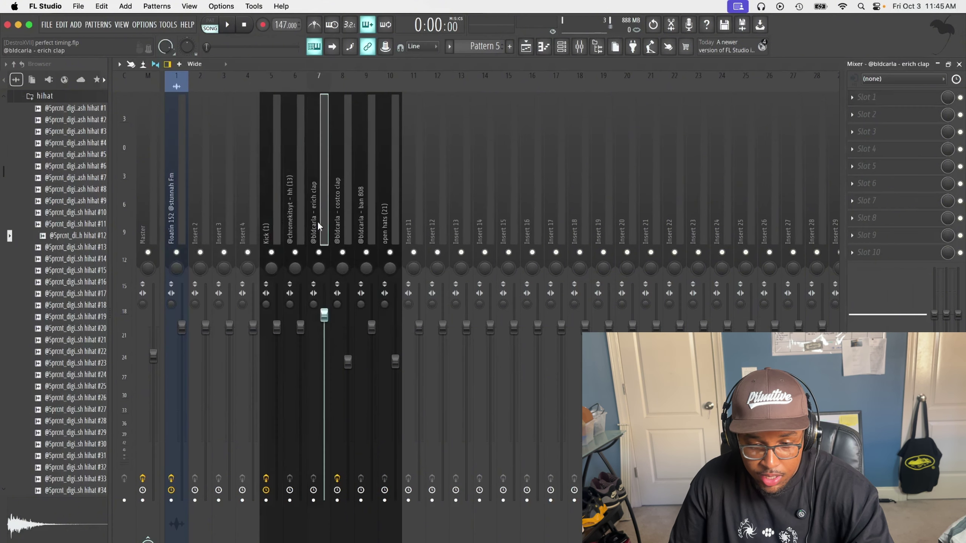
{"action": "left_click", "coordinate": [345, 221]}
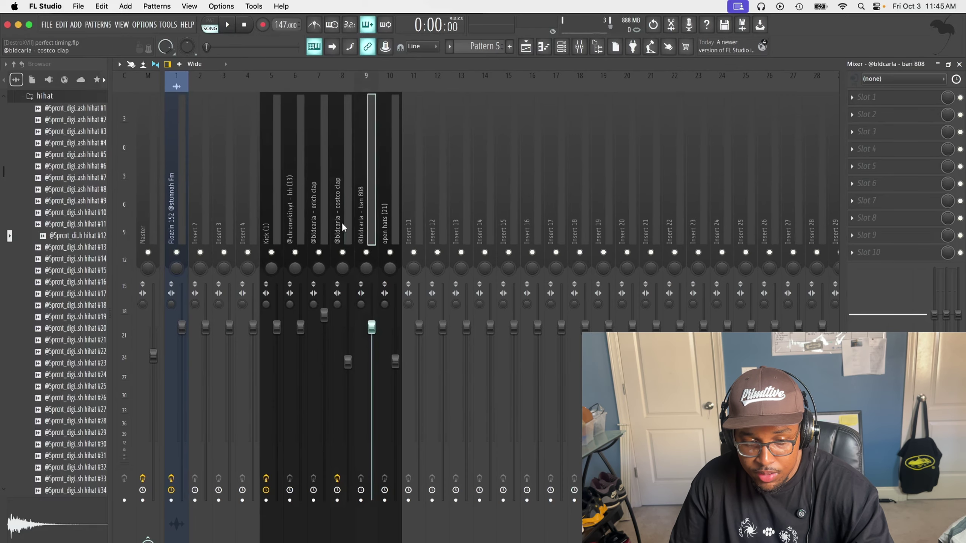
{"action": "left_click", "coordinate": [368, 221]}
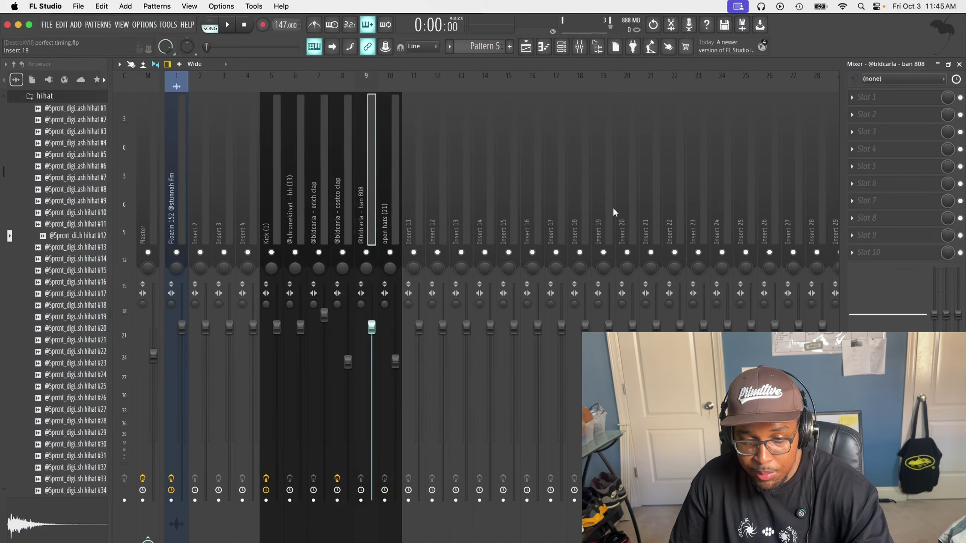
{"action": "left_click", "coordinate": [394, 223]}
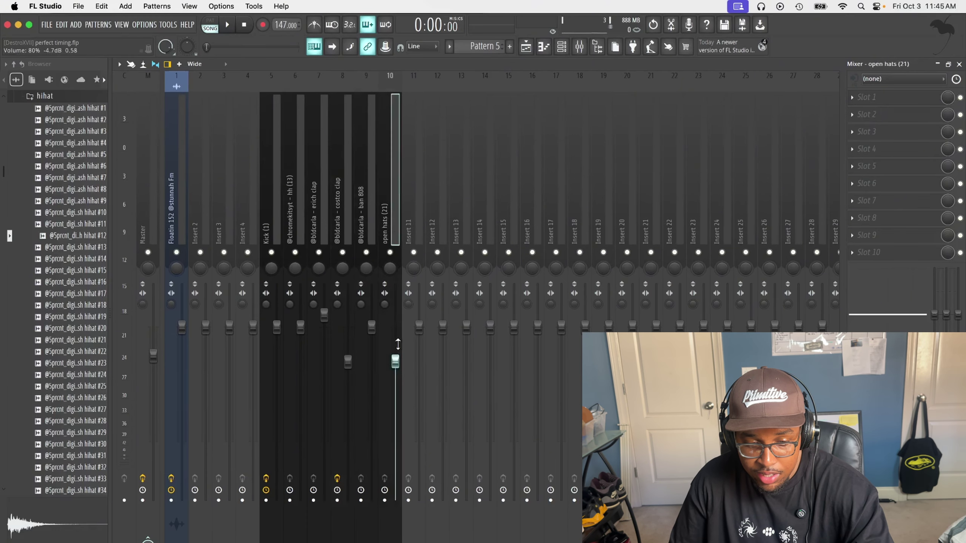
{"action": "left_click", "coordinate": [526, 47]}
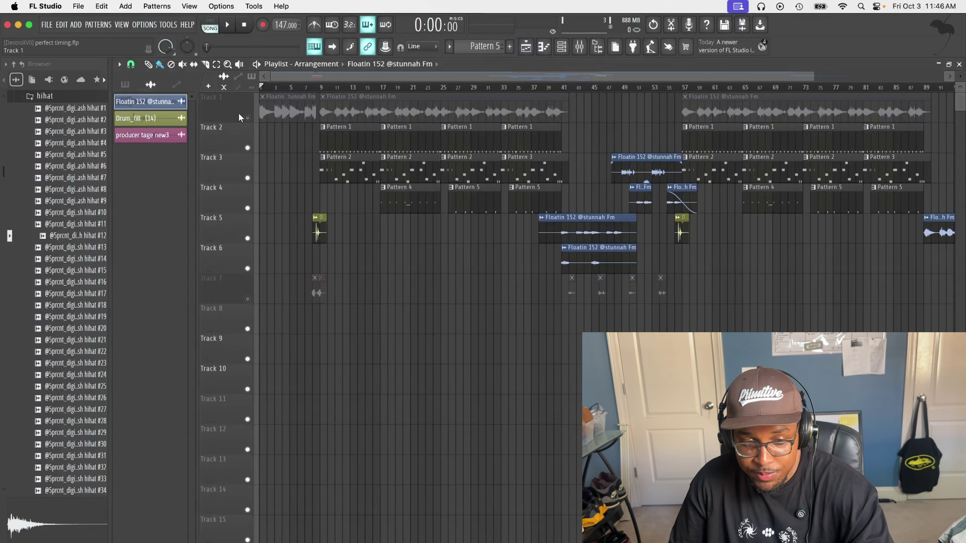